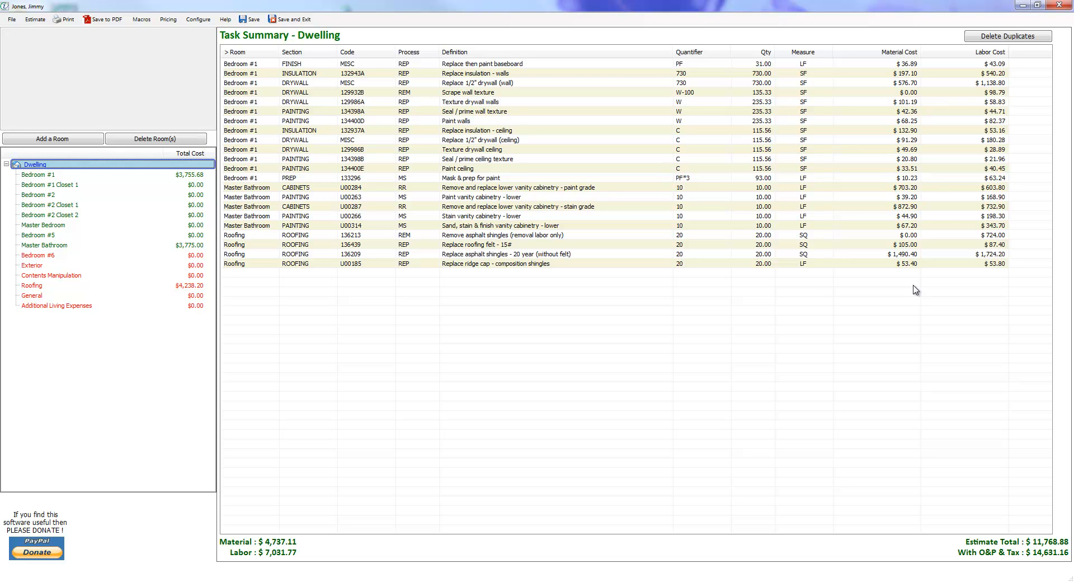
Check Bedroom #1's tasks, return to the Dwelling task summary, and sort it by quantity, by room, and by quantity again.
key("Down")
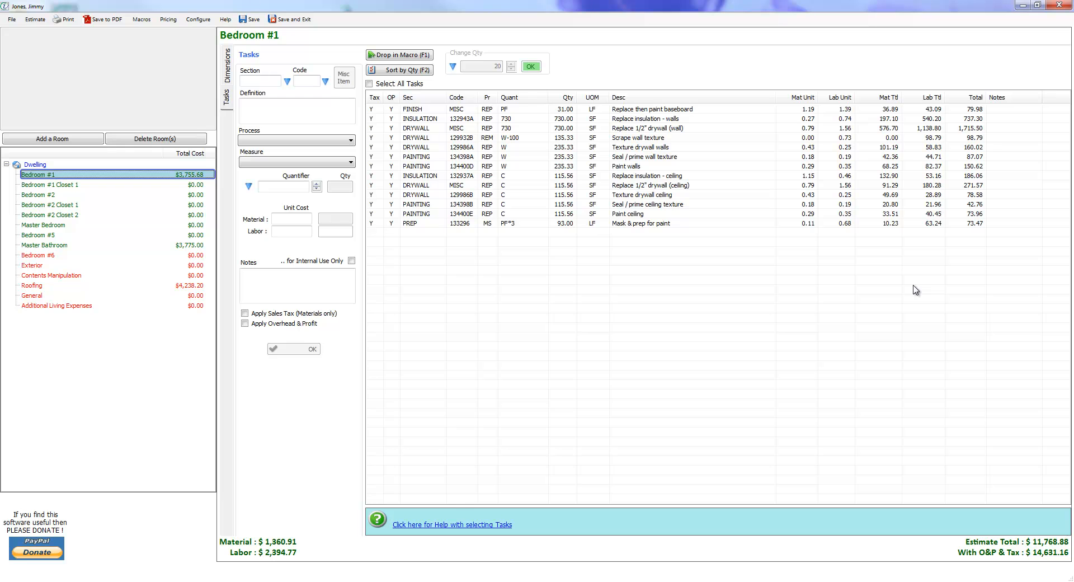
key("Up")
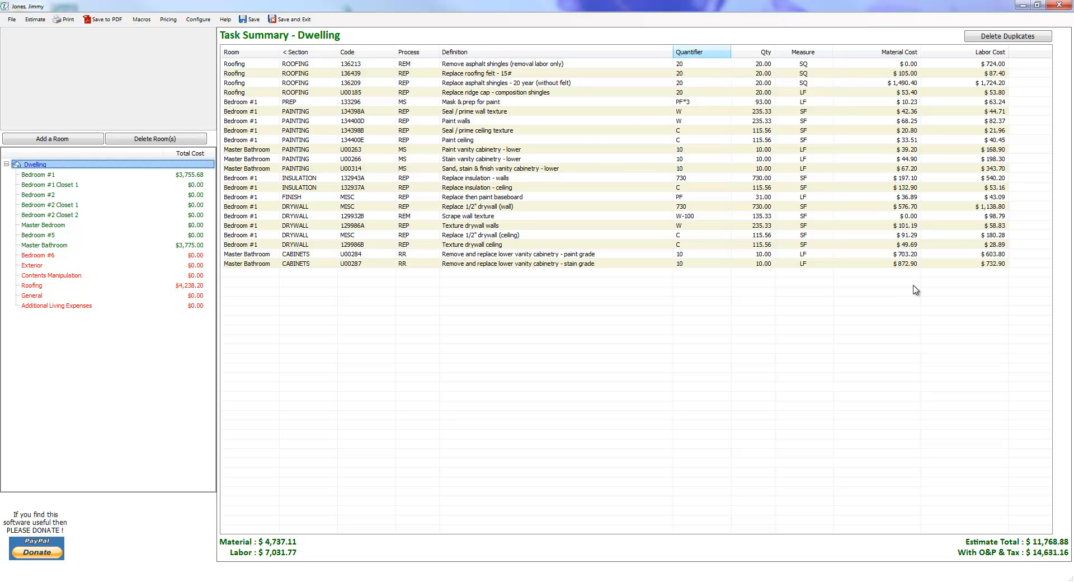
left_click(753, 52)
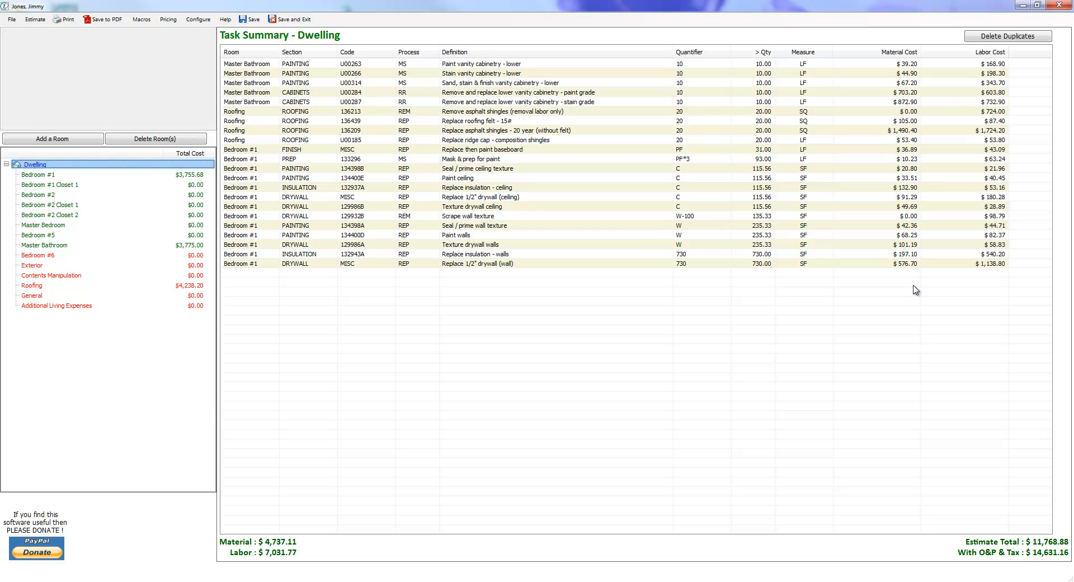
left_click(250, 52)
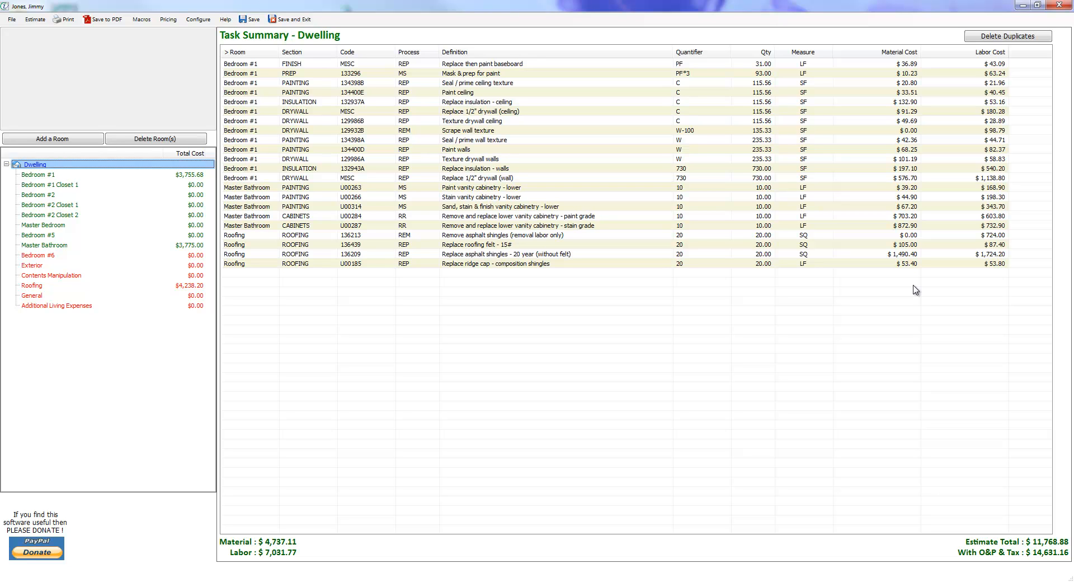
left_click(753, 52)
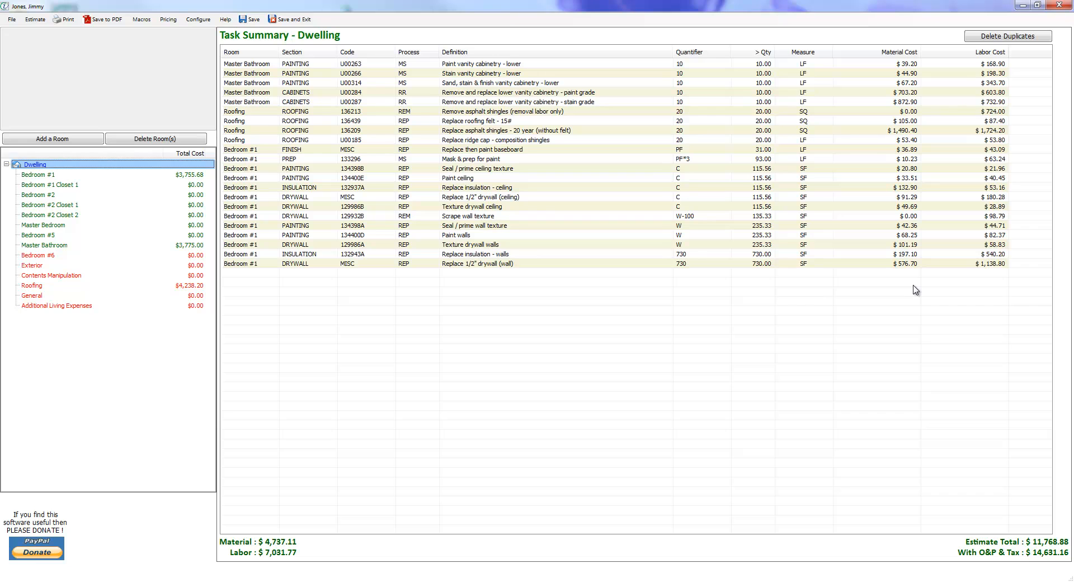
Step through the Master Bathroom and Roofing tasks in the quantity-sorted Dwelling summary.
key("Down")
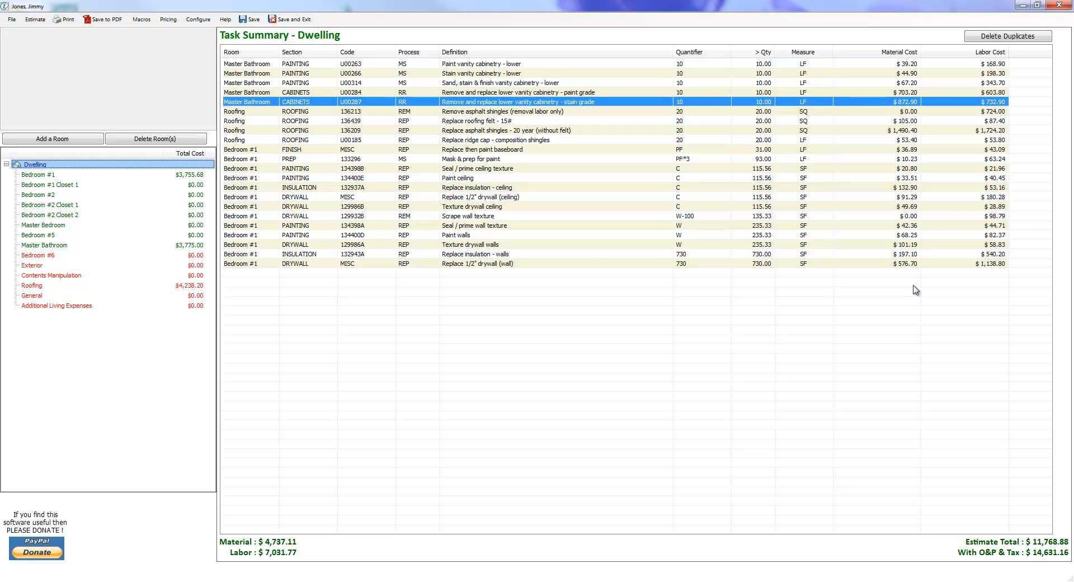
key("Down")
key("Down")
key("Down")
key("Down")
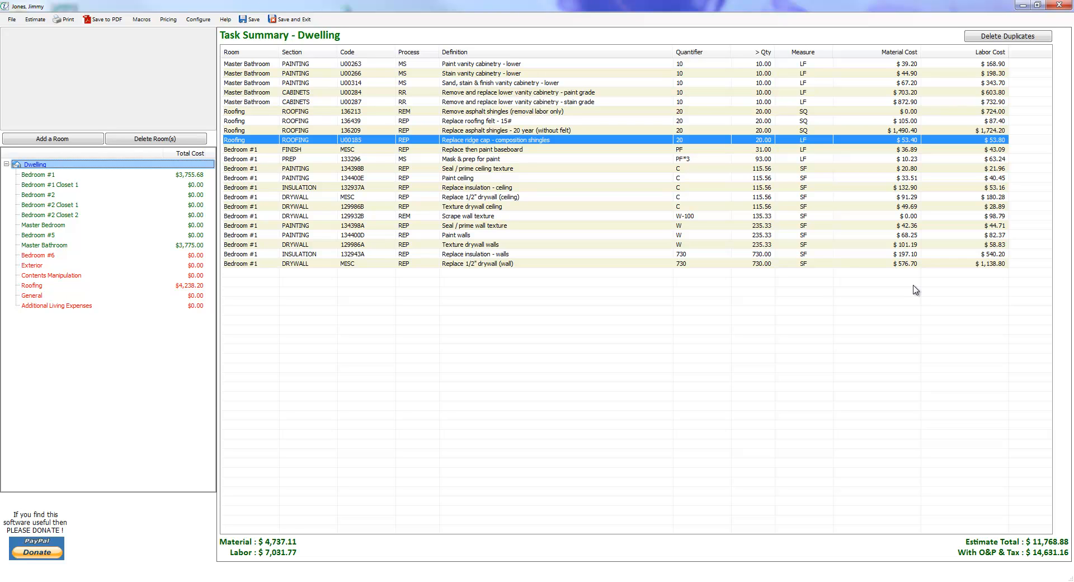
key("Up")
key("Up")
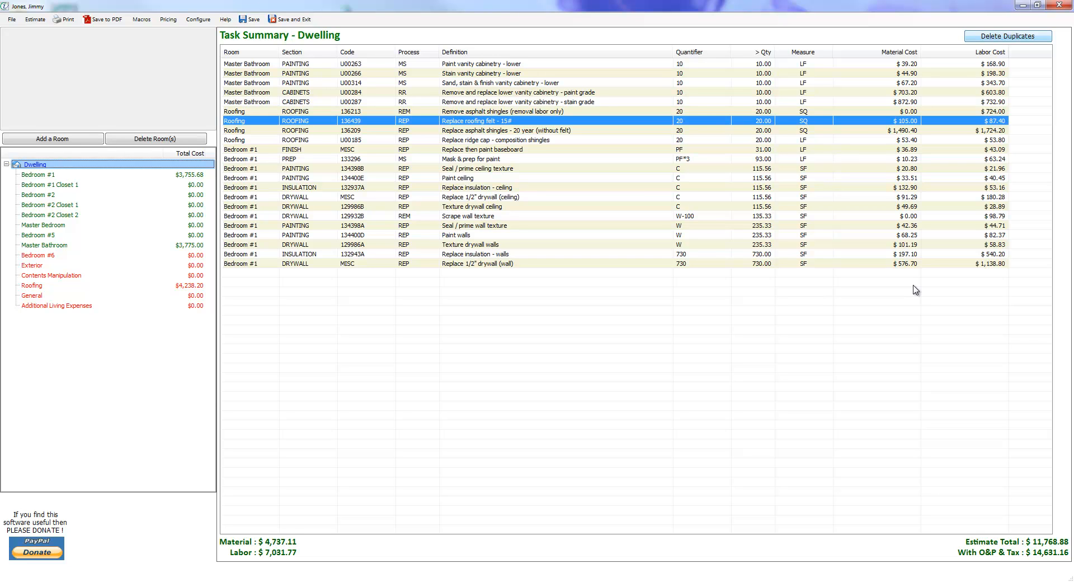
Remove duplicate tasks from the Dwelling summary view and restore the full task list.
left_click(1007, 36)
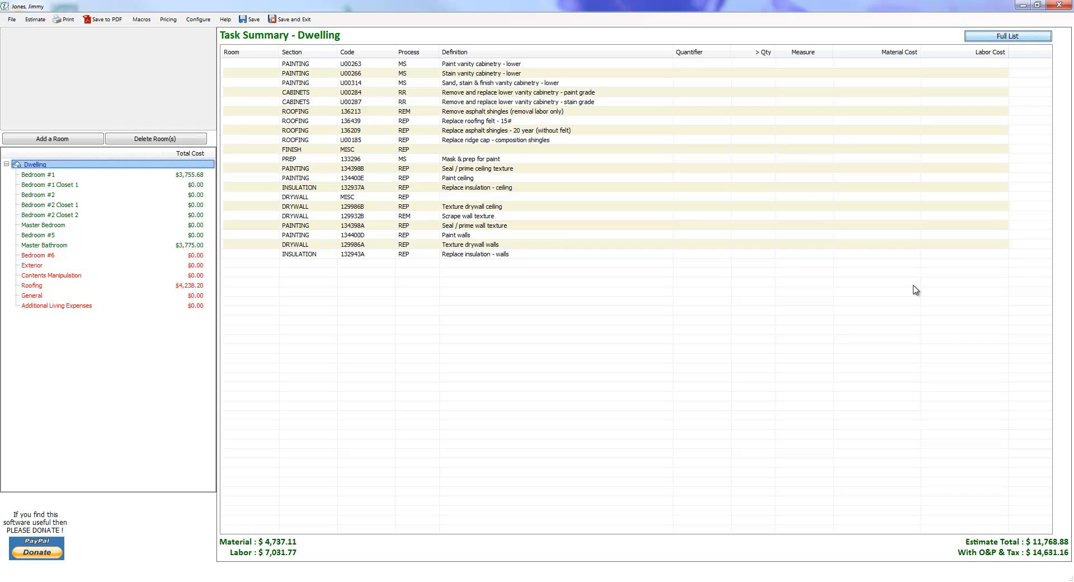
key("Return")
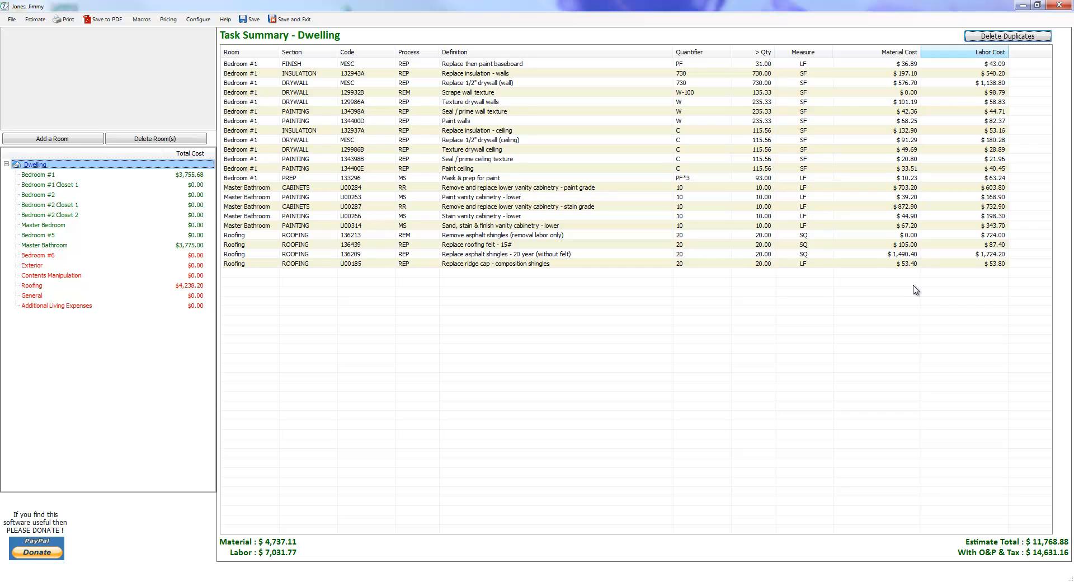
key("space")
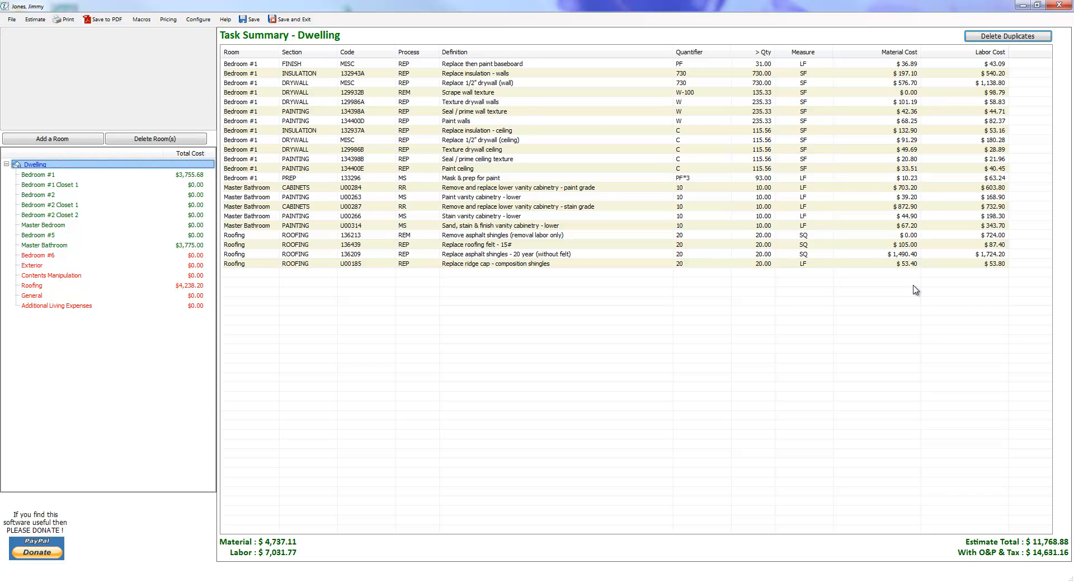
Move Bedroom #1 directly below Bedroom #2 Closet 1, and Bedroom #5 directly below Bedroom #1 Closet 1, in the room list.
key("Down")
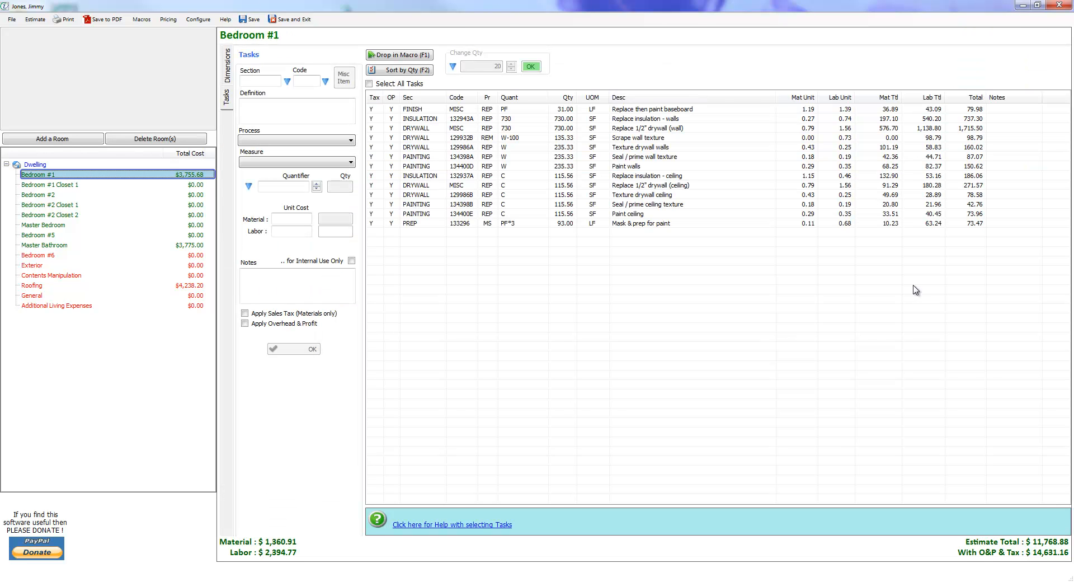
left_click_drag(42, 174, 45, 214)
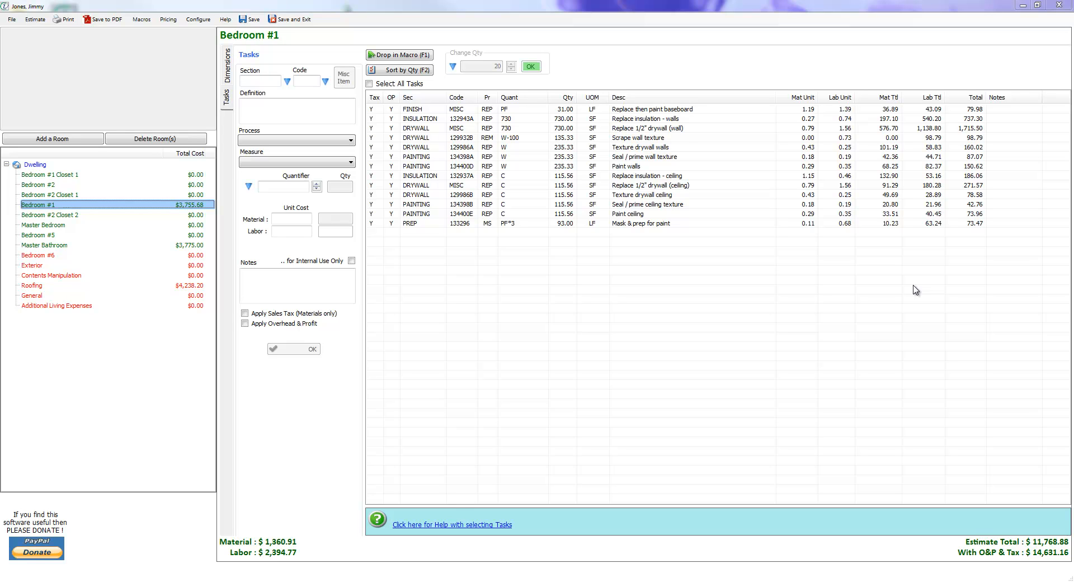
left_click(42, 235)
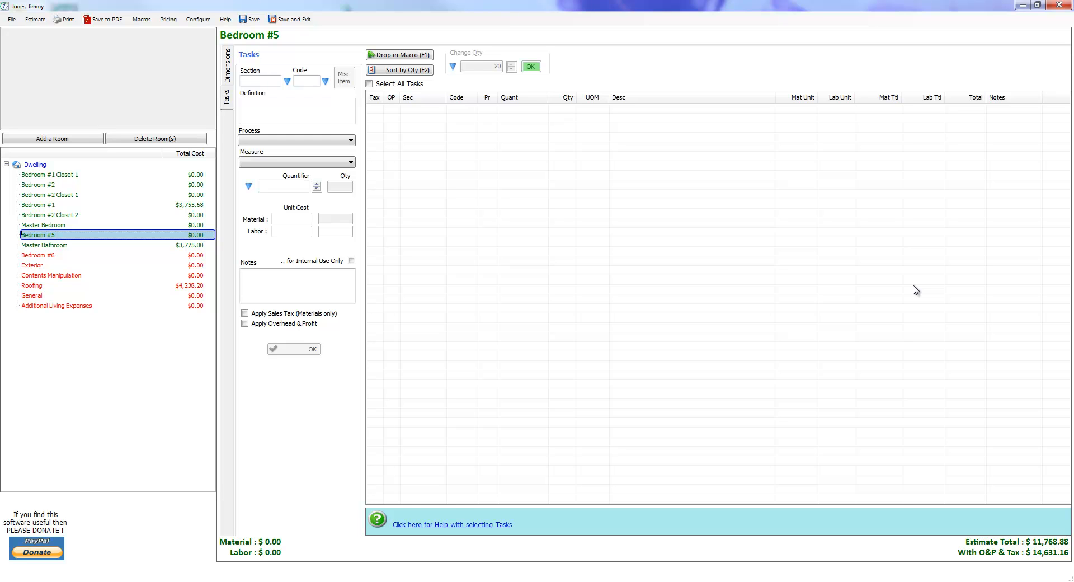
mouse_move(42, 235)
left_mouse_down()
mouse_move(42, 176)
mouse_move(42, 185)
left_mouse_up()
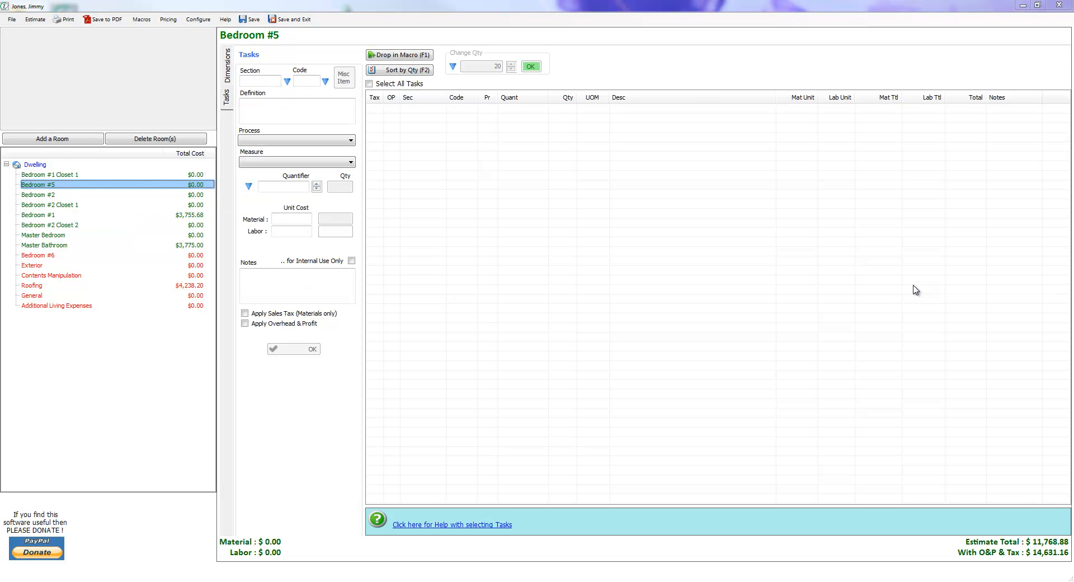
Move Bedroom #2 and Bedroom #2 Closet 1 together to just below Master Bedroom in the room list.
left_click(49, 205)
key("Up")
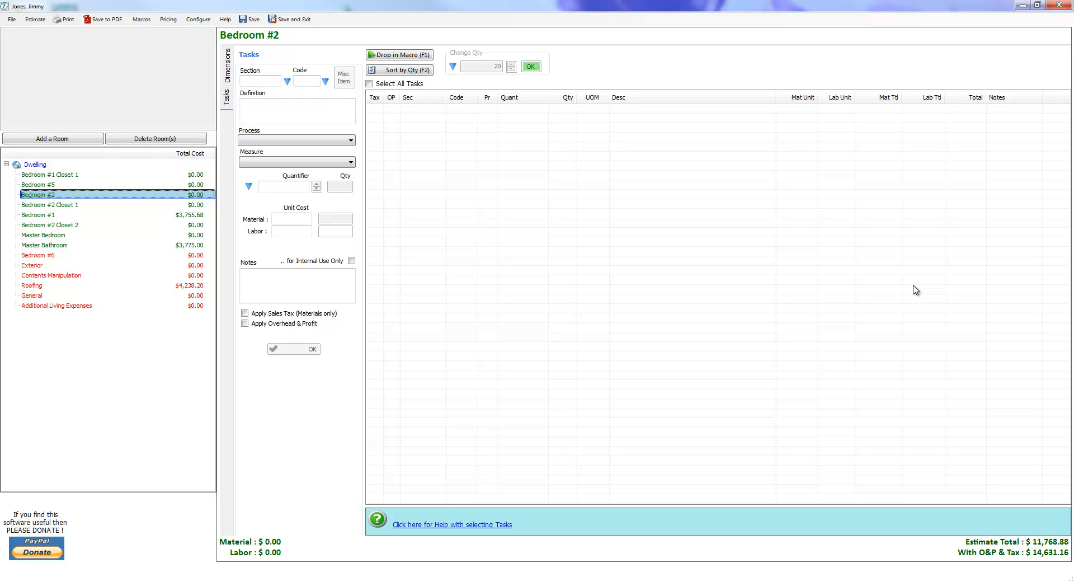
left_click_drag(38, 194, 42, 238)
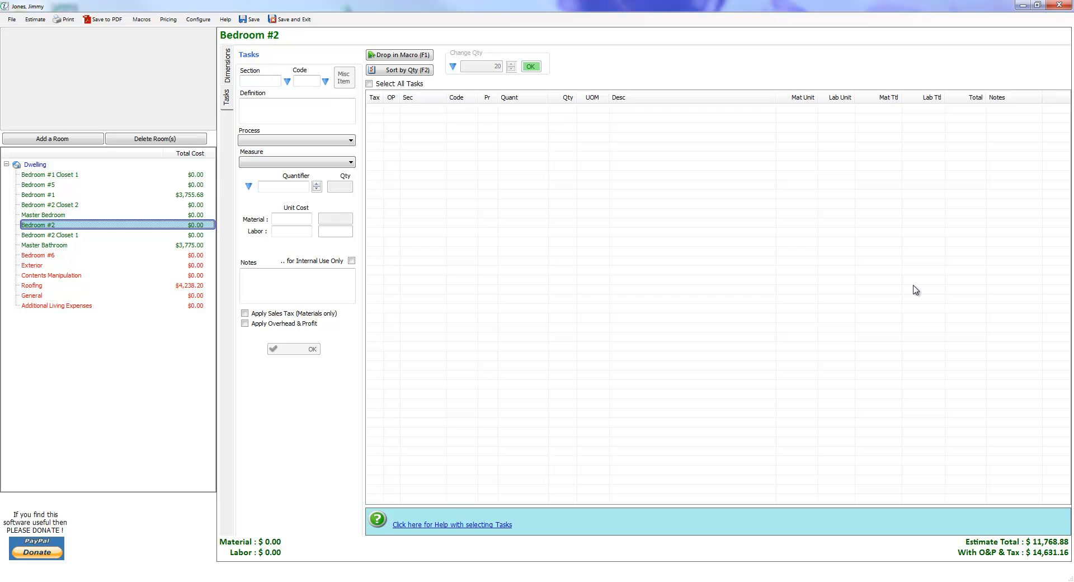
Move Bedroom #5 and Bedroom #1 together to just below Master Bathroom in the room list.
left_click(38, 184)
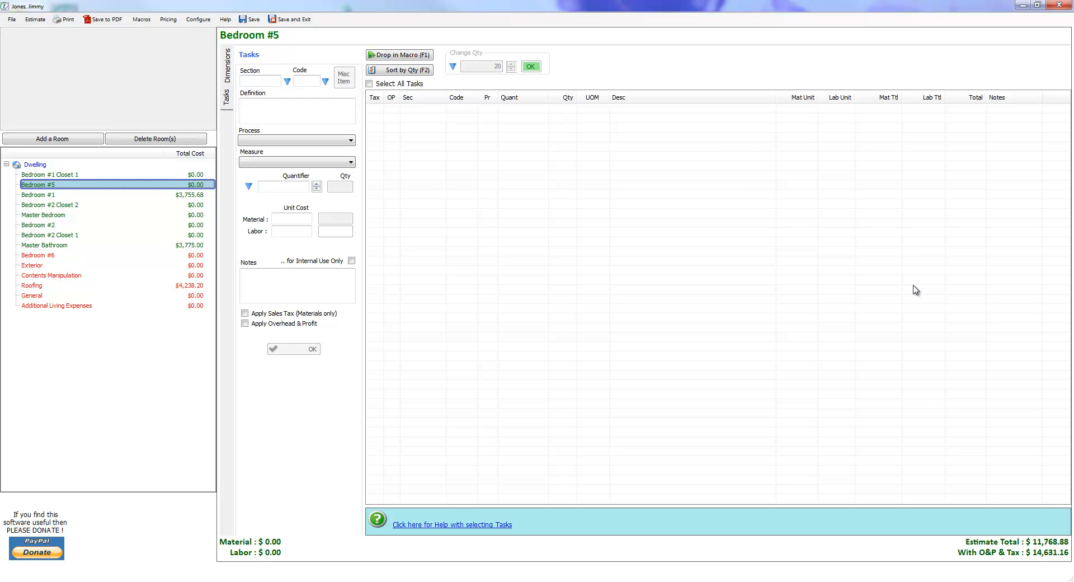
key("shift+Down")
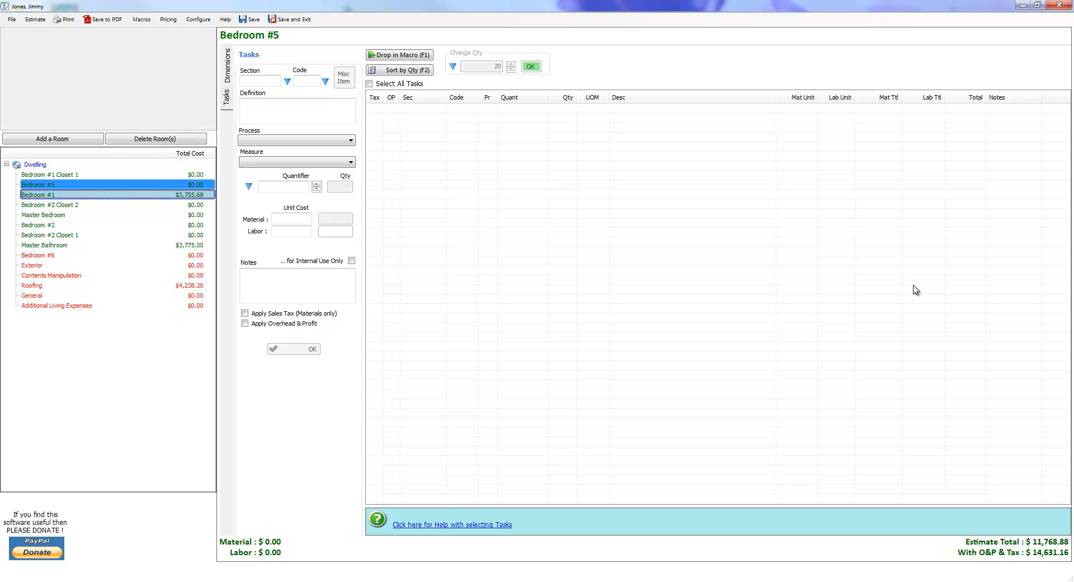
left_click_drag(63, 194, 63, 251)
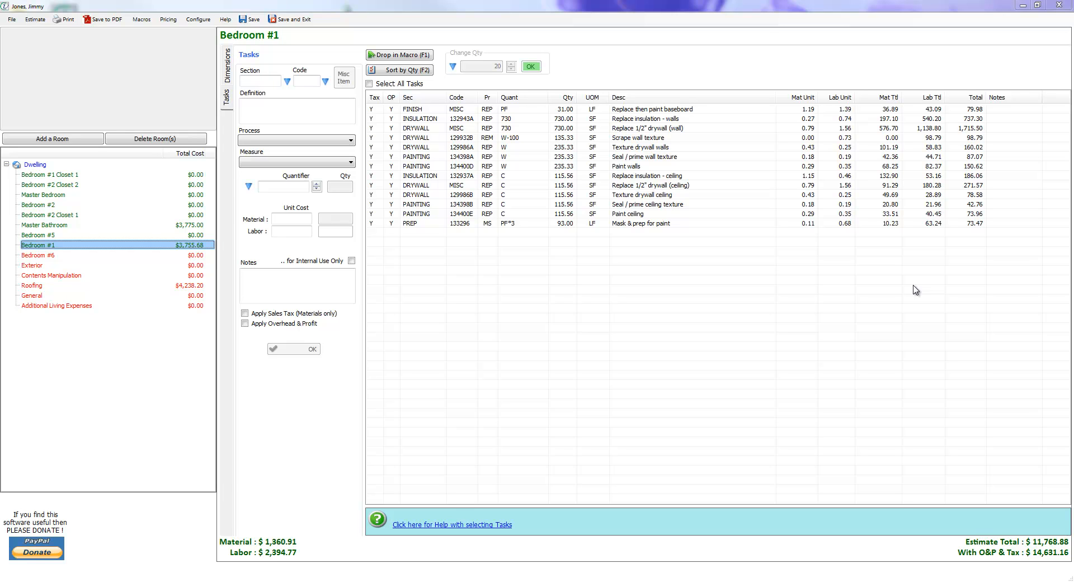
Delete the room Bedroom #6 from the dwelling.
key("Down")
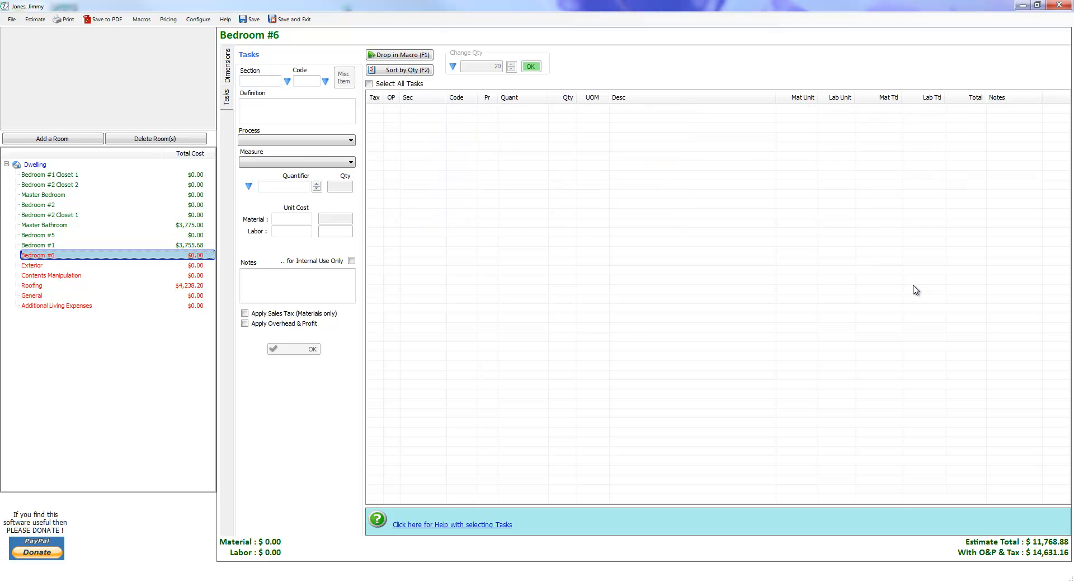
left_click(155, 138)
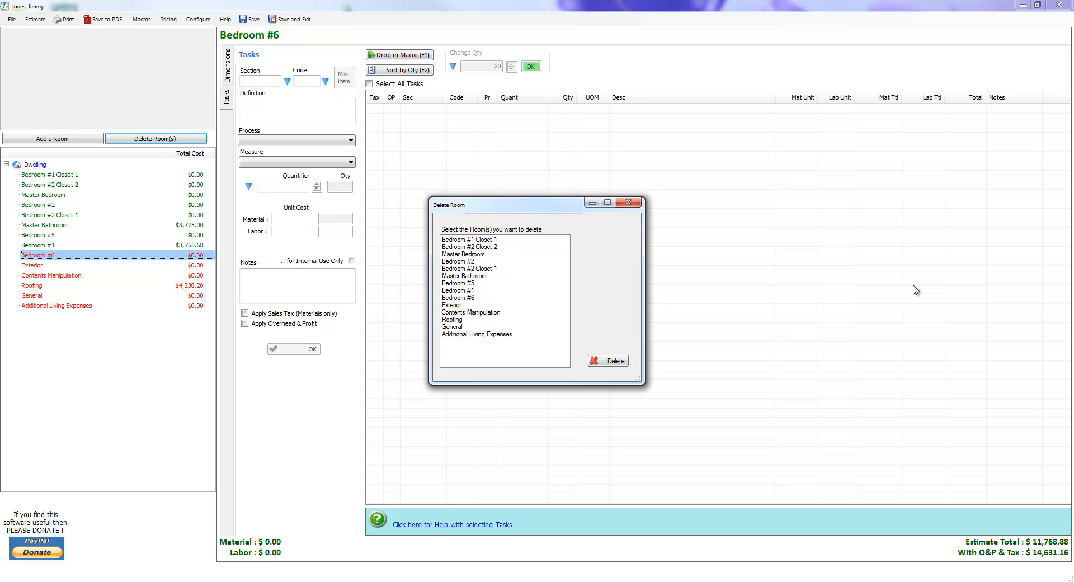
left_click(458, 297)
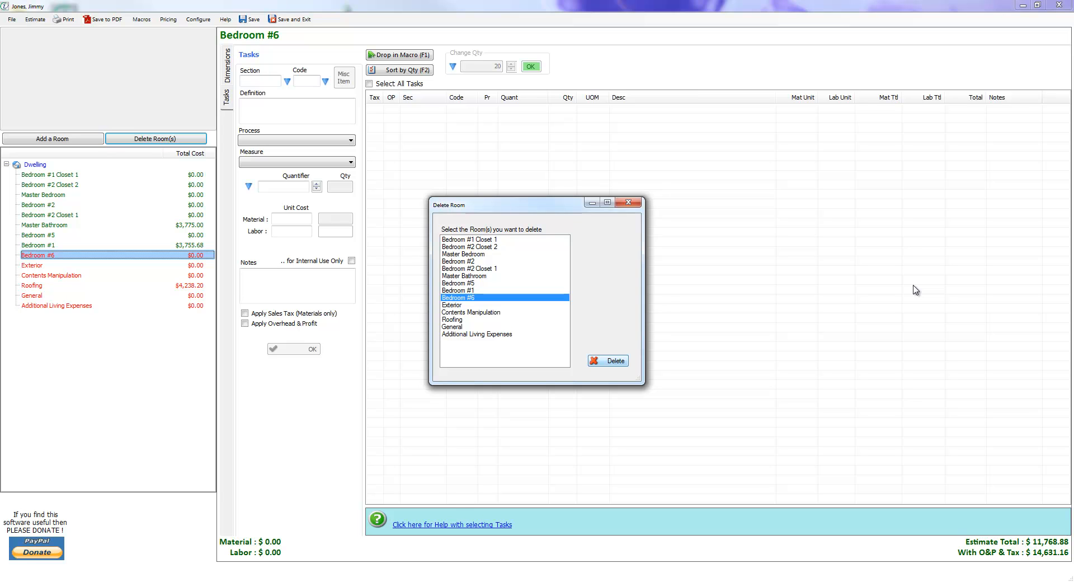
left_click(608, 360)
left_click(32, 285)
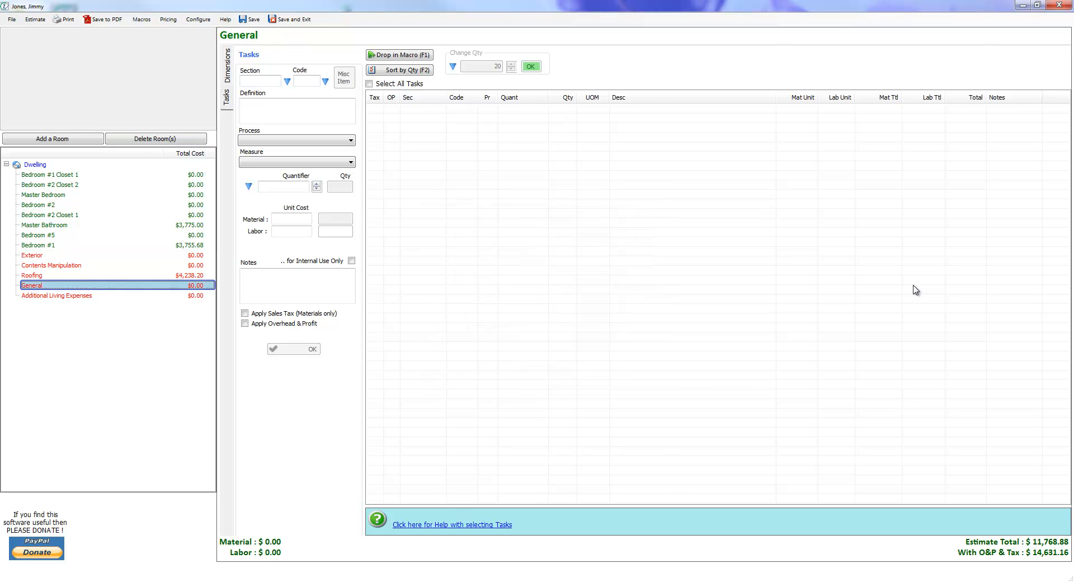
right_click(53, 281)
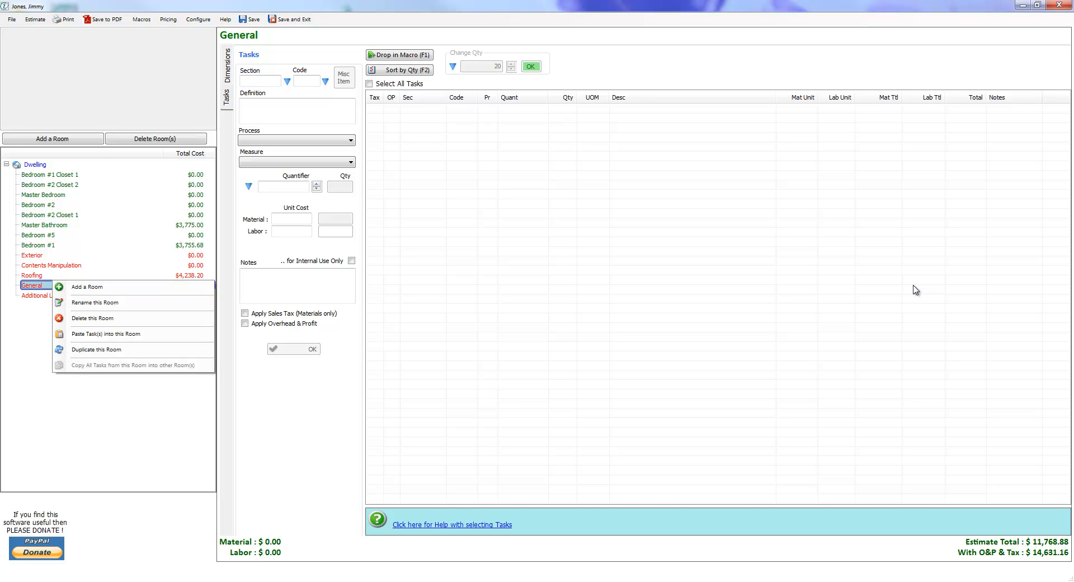
left_click(32, 275)
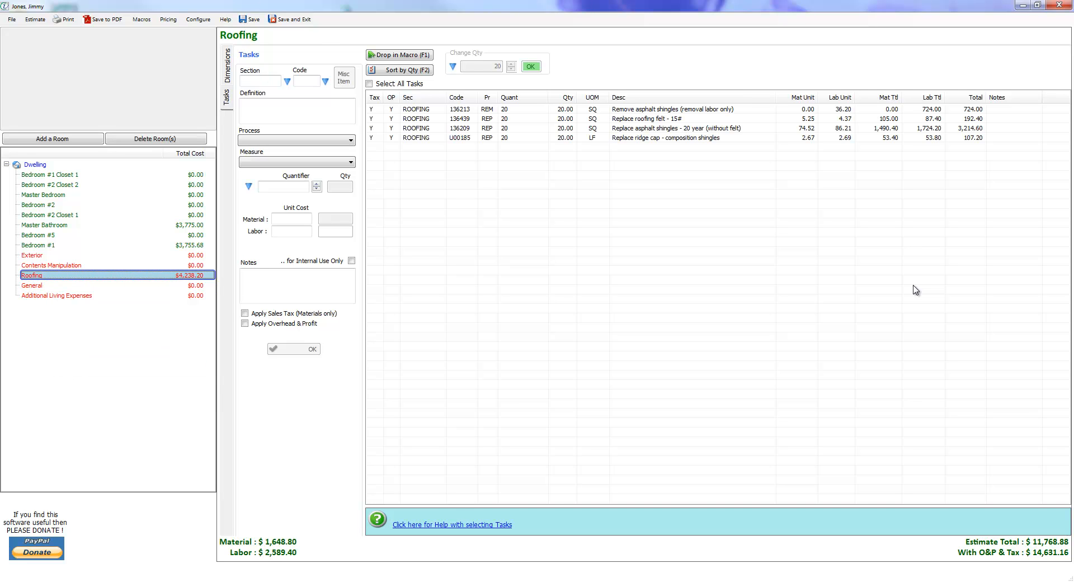
Delete the Contents Manipulation room through its own room options and confirm the deletion.
left_click(34, 265)
right_click(48, 262)
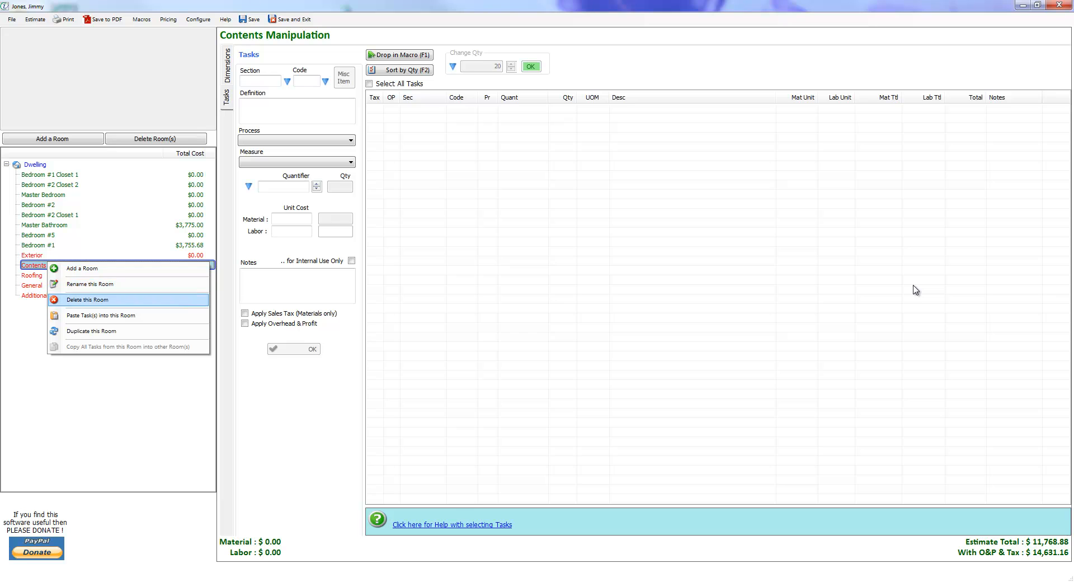
left_click(87, 300)
left_click(528, 335)
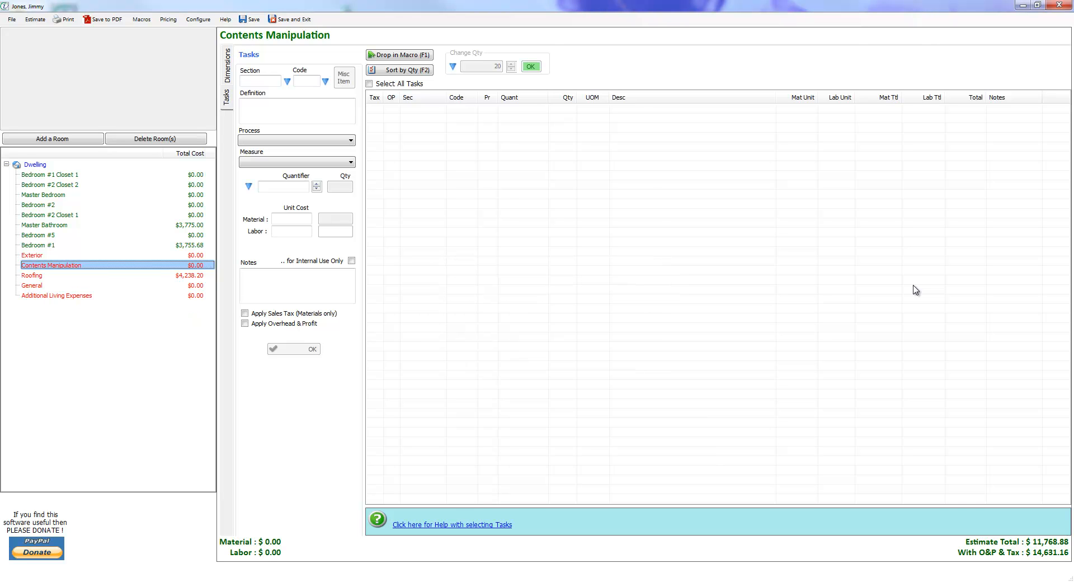
Open the multi-room deletion list and select Bedroom #2, Master Bathroom, Bedroom #5, Exterior and Roofing.
left_click(155, 138)
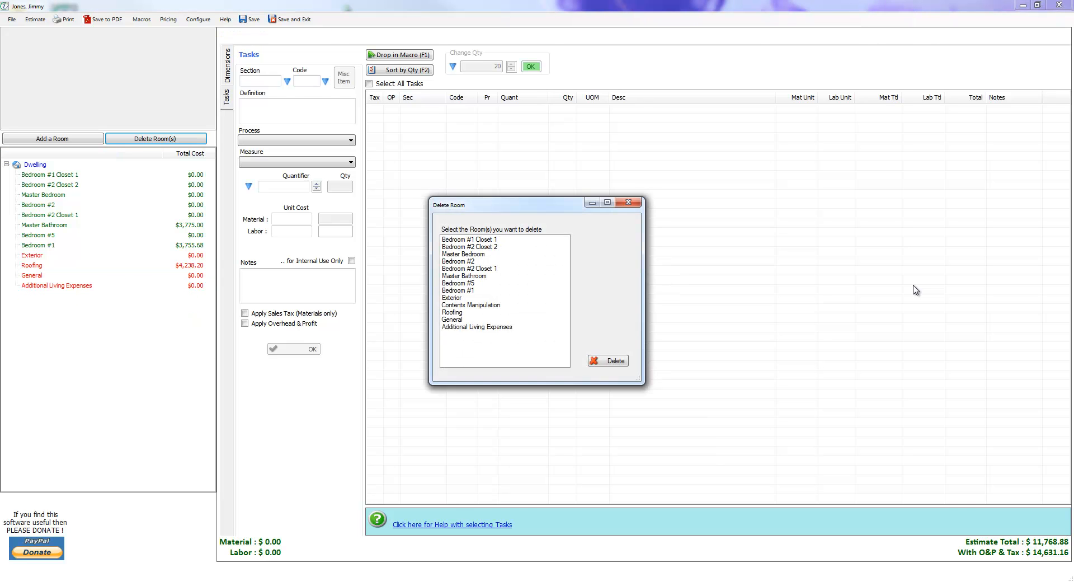
left_click(458, 261)
left_click(464, 276, "ctrl")
left_click(459, 283, "ctrl")
left_click(452, 297, "ctrl")
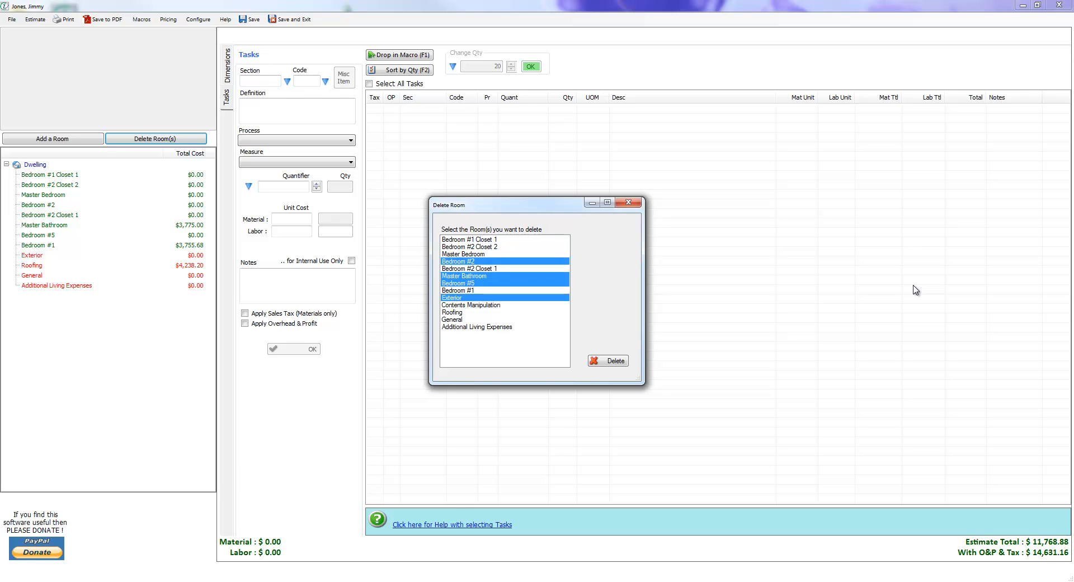
left_click(452, 312, "ctrl")
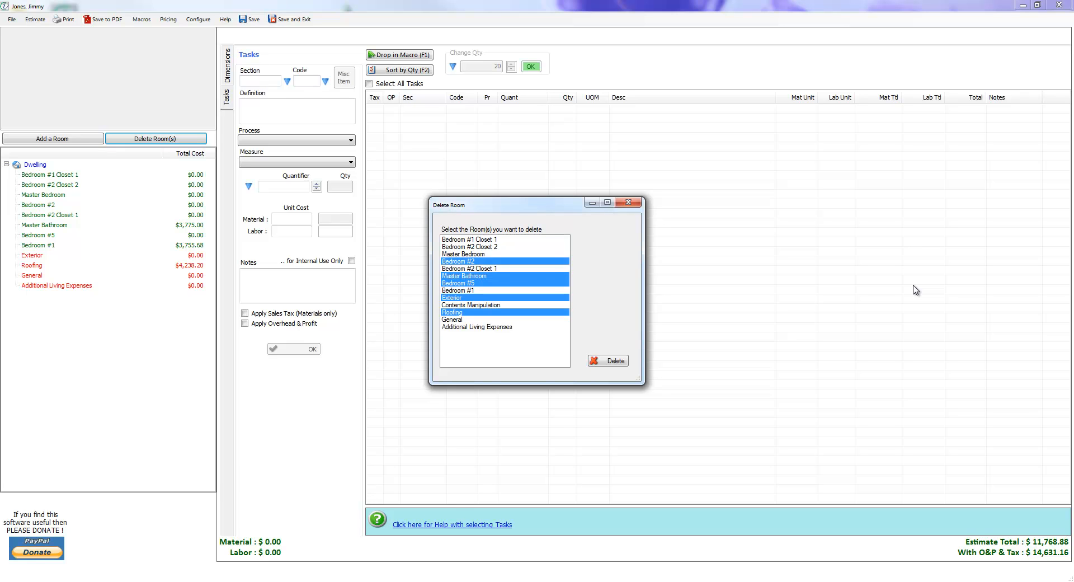
Change the deletion selection to only Bedroom #1 Closet 1 and Bedroom #2 Closet 2, and delete both rooms.
left_click(468, 239)
left_click(469, 246, "ctrl")
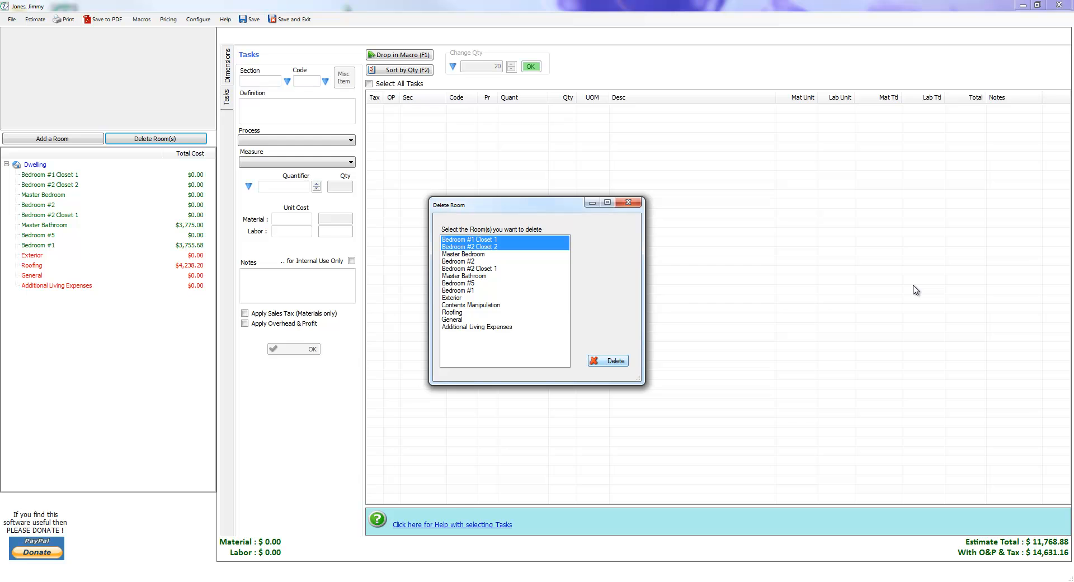
left_click(607, 360)
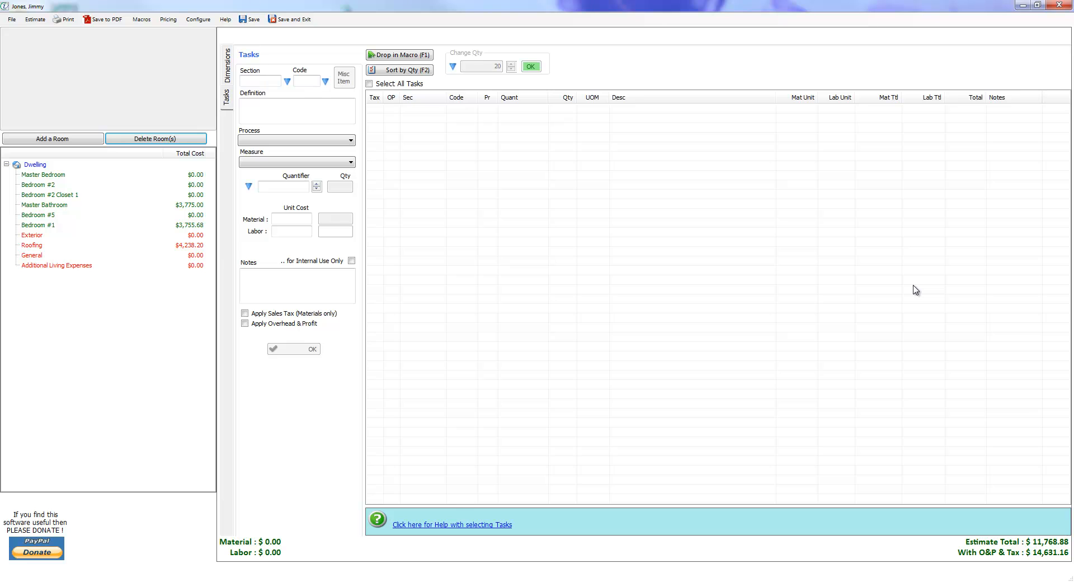
Rename the General room of the dwelling to Standard.
left_click(38, 255)
right_click(39, 255)
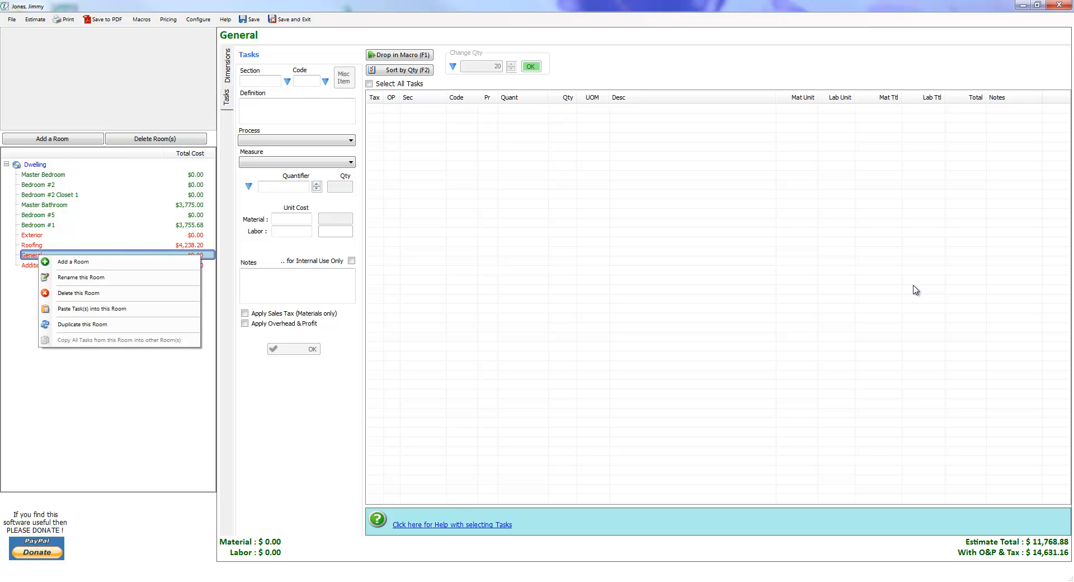
right_click(29, 254)
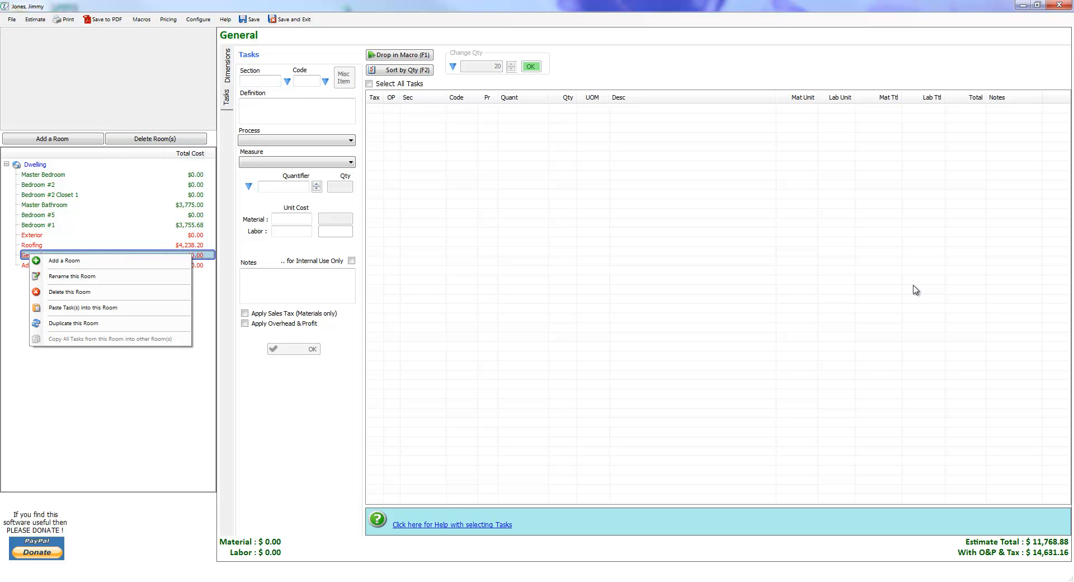
left_click(32, 235)
left_click(32, 255)
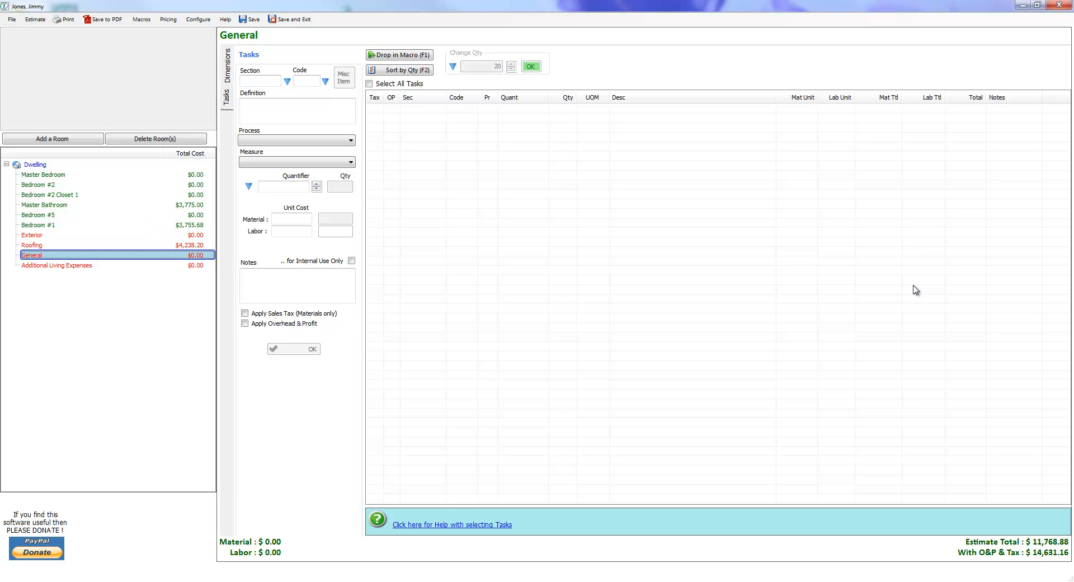
right_click(38, 255)
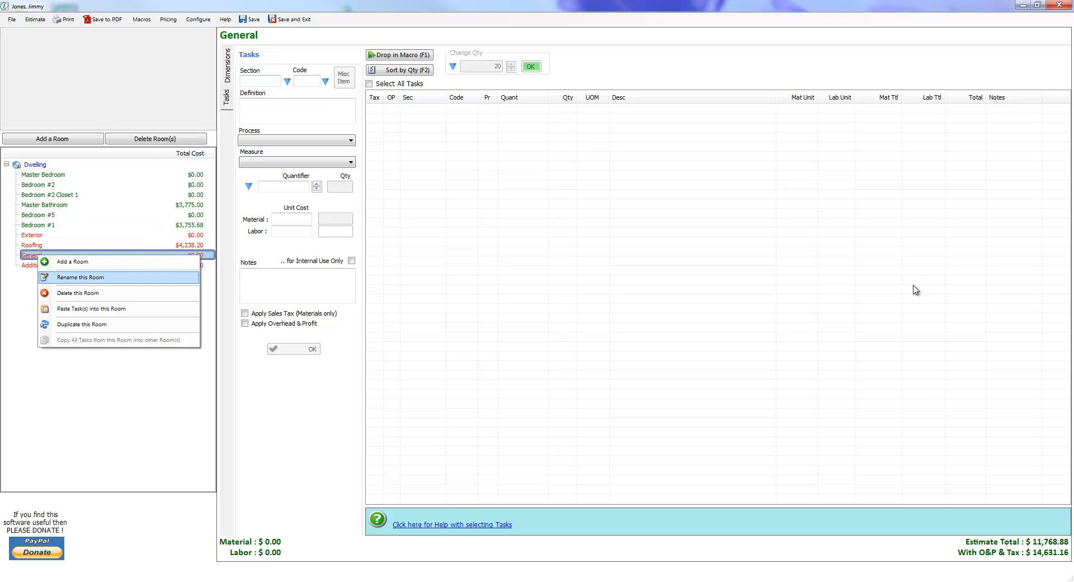
left_click(80, 278)
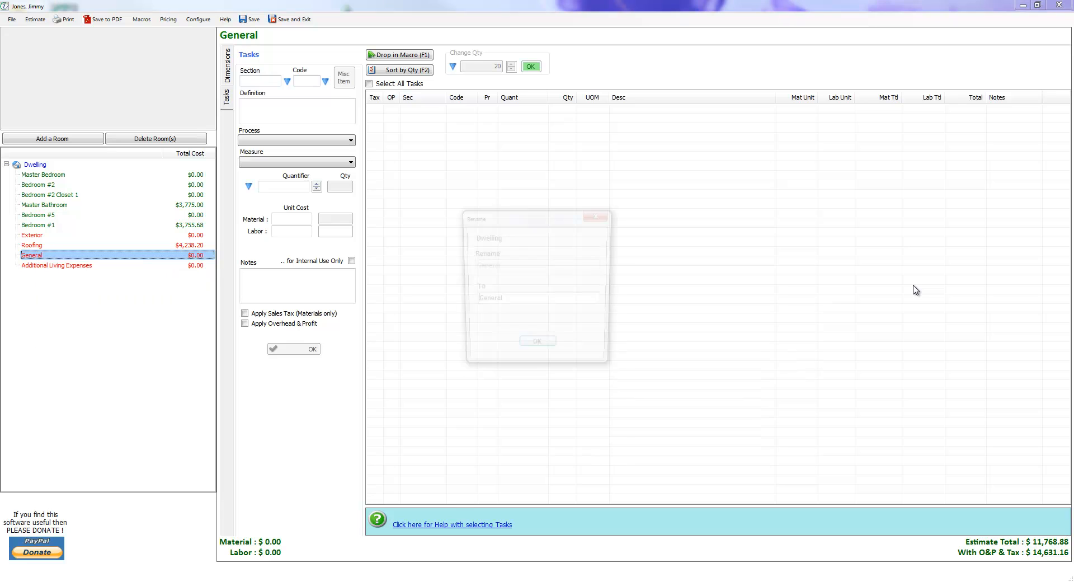
key("End")
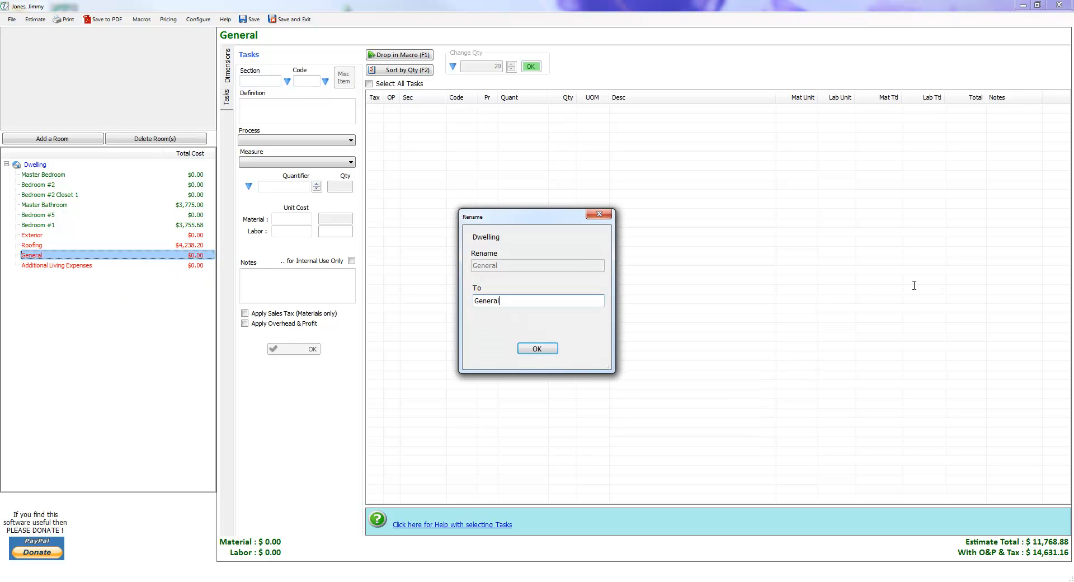
key("BackSpace")
key("BackSpace")
key("BackSpace")
key("BackSpace")
key("BackSpace")
key("BackSpace")
type("Standard")
key("Return")
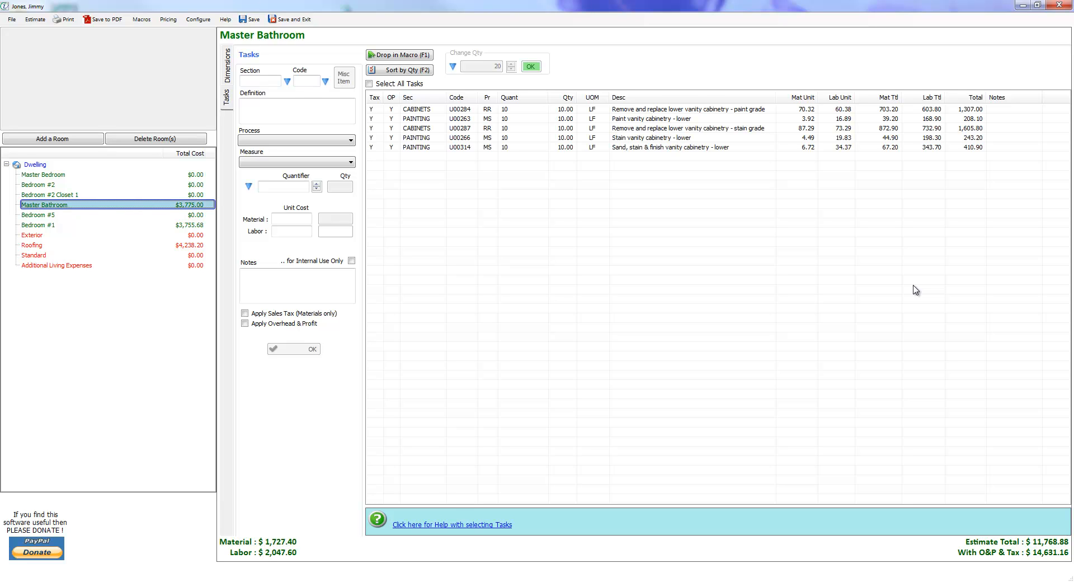
Start duplicating the Master Bathroom and set the name of the duplicate rooms to Room.
key("shift+F10")
key("Down")
key("Down")
key("Down")
key("Down")
key("Down")
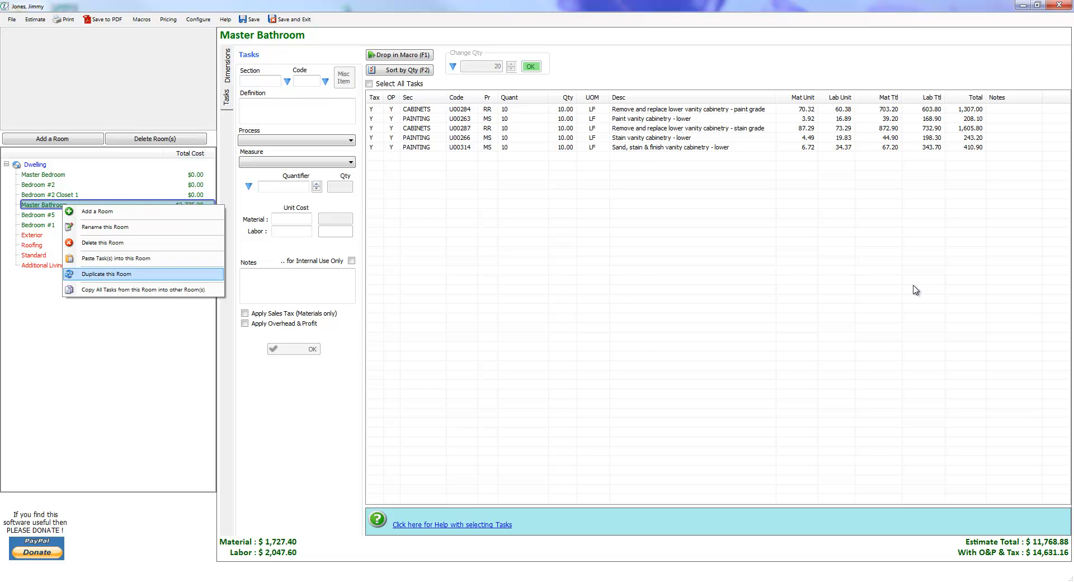
key("Return")
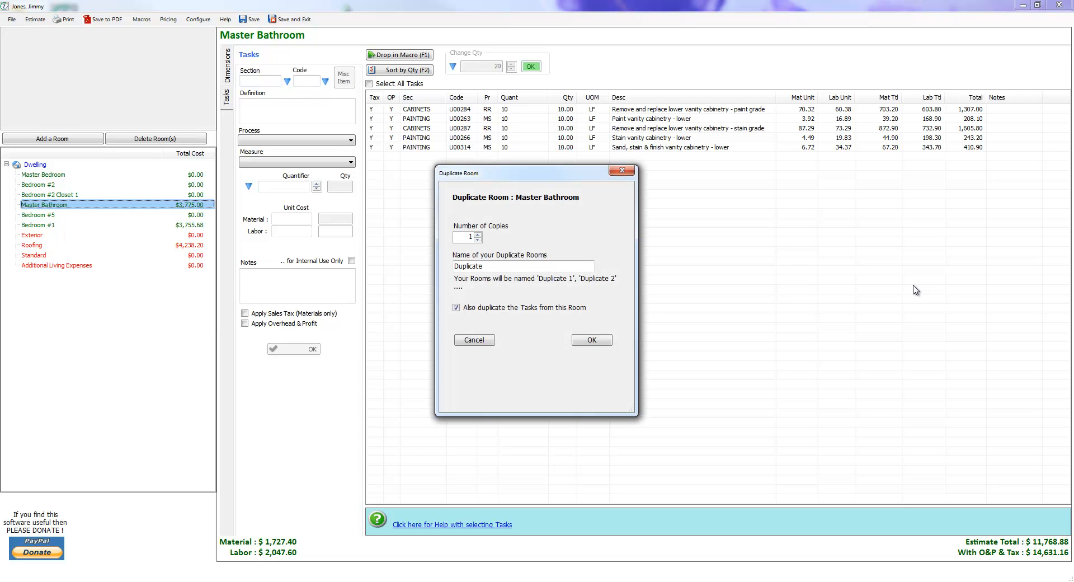
key("ctrl+a")
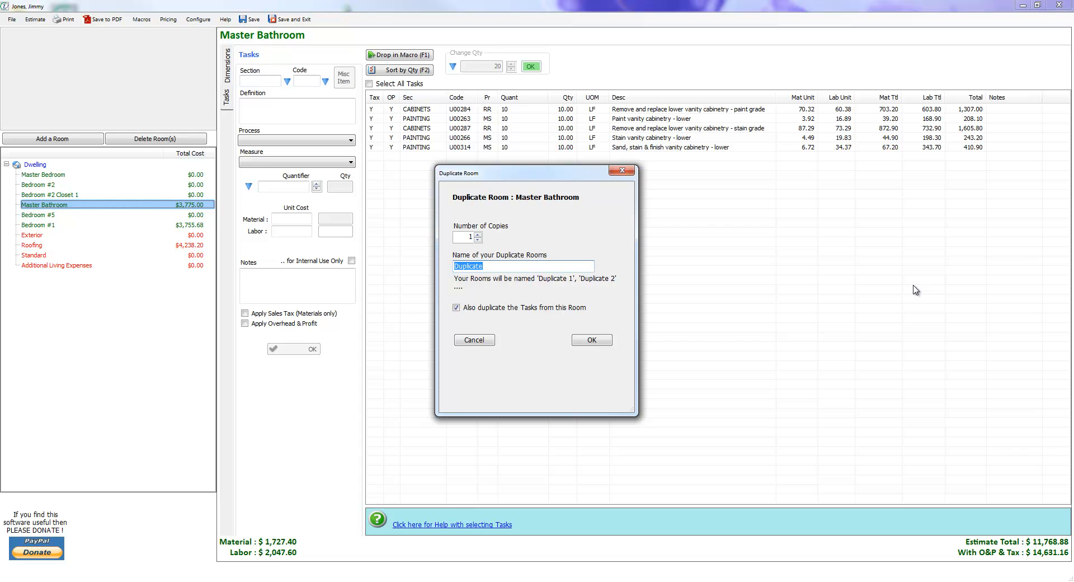
type("Room")
Set the number of copies to 10 and create the duplicates with the tasks included.
key("shift+Tab")
type("3")
key("Up")
key("Up")
key("Up")
key("Up")
key("Up")
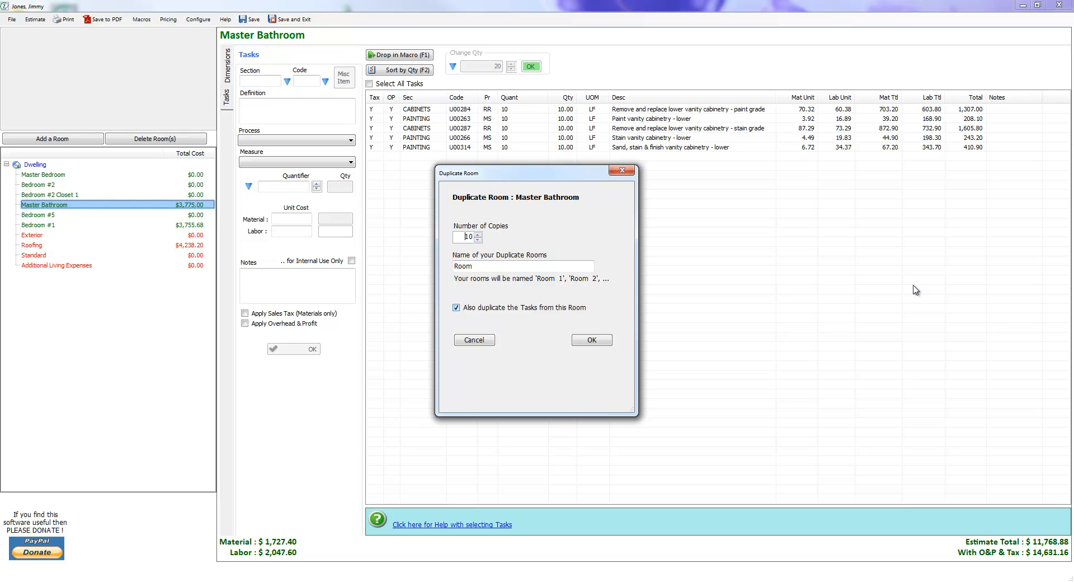
key("space")
key("Return")
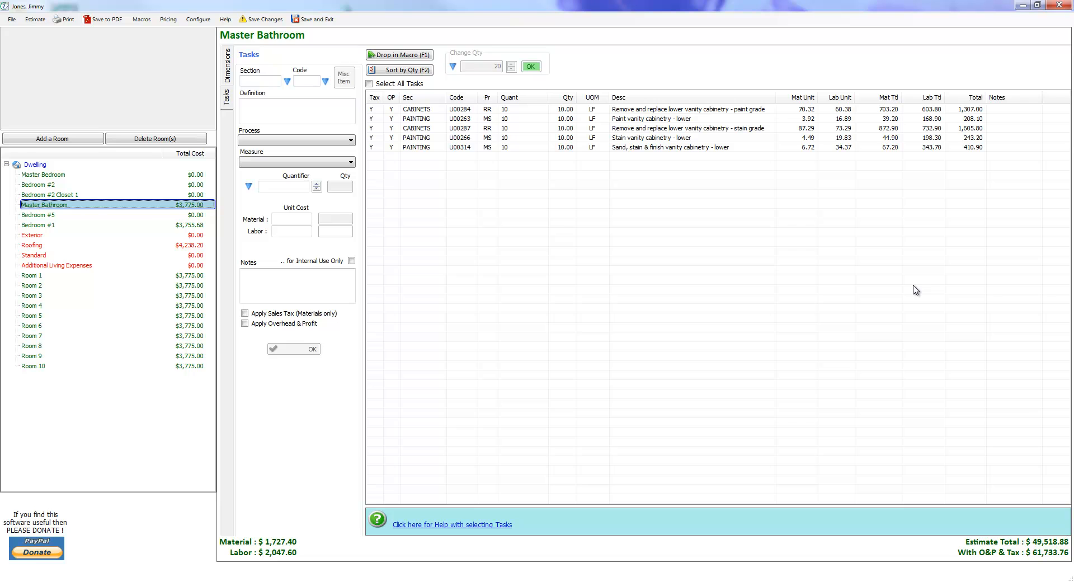
Review the tasks copied into Room 3 and Room 1, and look over the options available for Room 1.
key("Down")
key("Down")
key("Down")
key("Down")
key("Down")
key("Down")
key("Down")
key("Down")
key("Down")
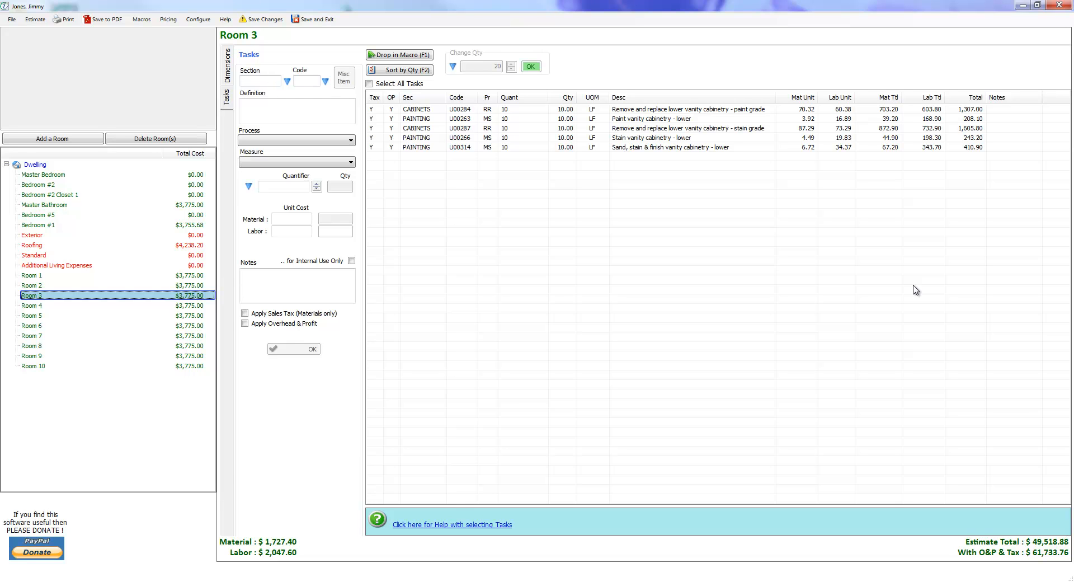
key("Up")
key("Up")
key("Menu")
key("Down")
key("Down")
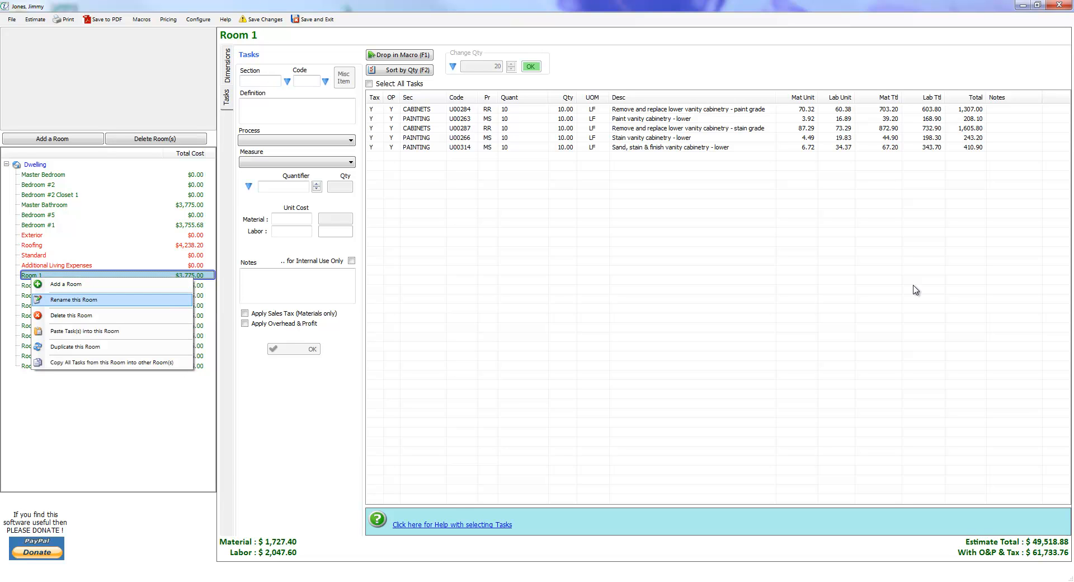
key("Down")
key("Down")
key("Down")
key("Down")
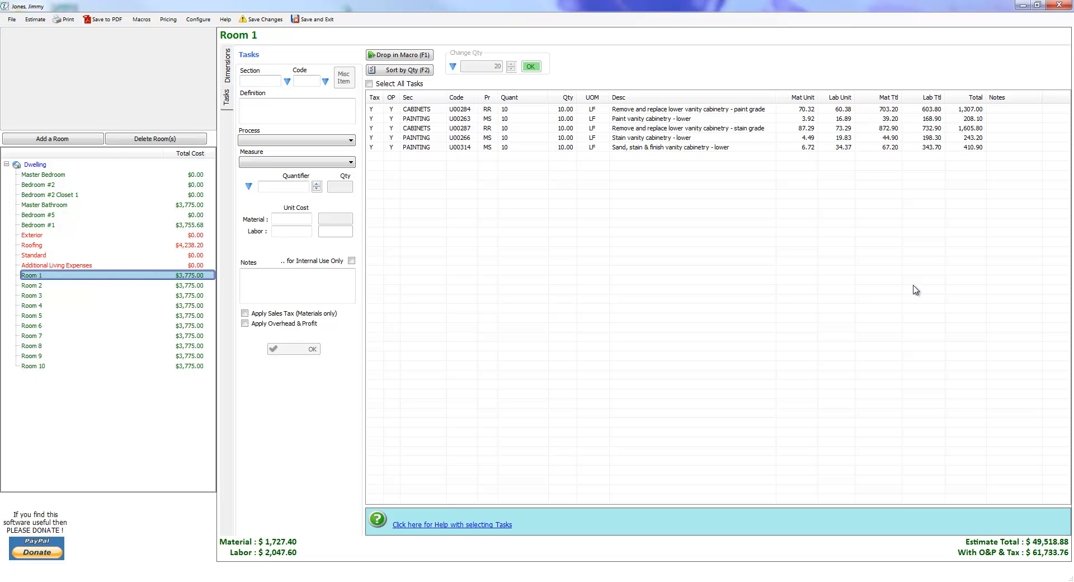
Try to select Room 1 through Room 4 together in the room tree and open the room options for them.
key("shift+Down")
key("shift+Down")
key("shift+Down")
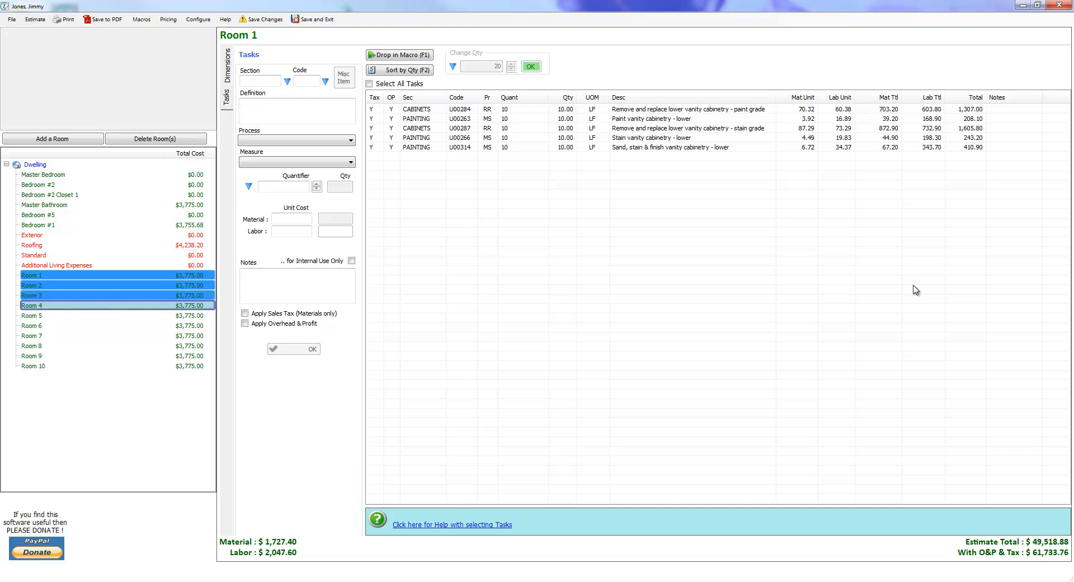
right_click(51, 293)
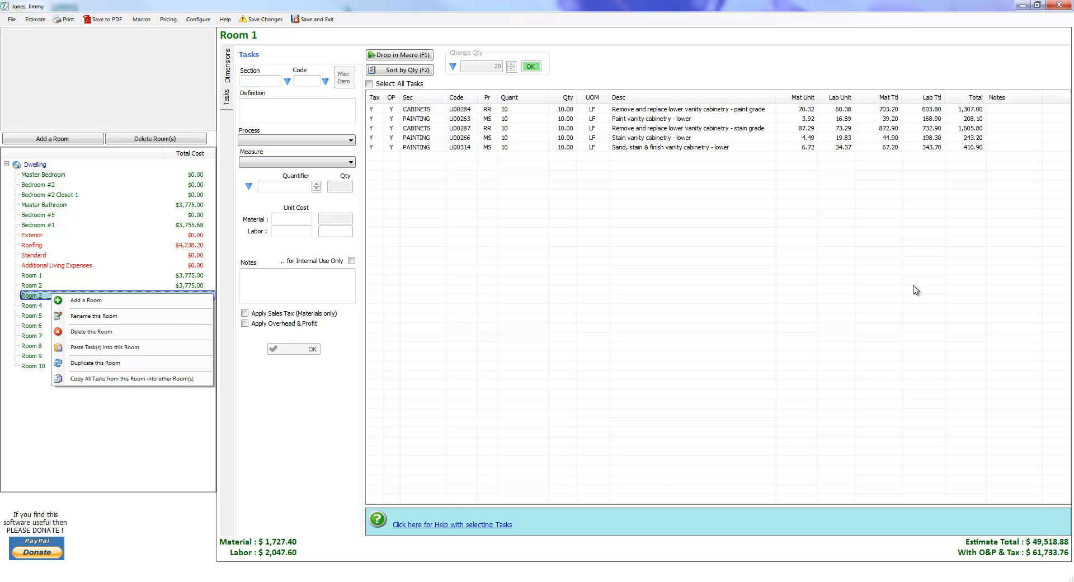
Delete Room 1 through Room 10 together using the multi-room deletion list.
left_click(156, 139)
left_click_drag(564, 274, 564, 288)
left_click(453, 297)
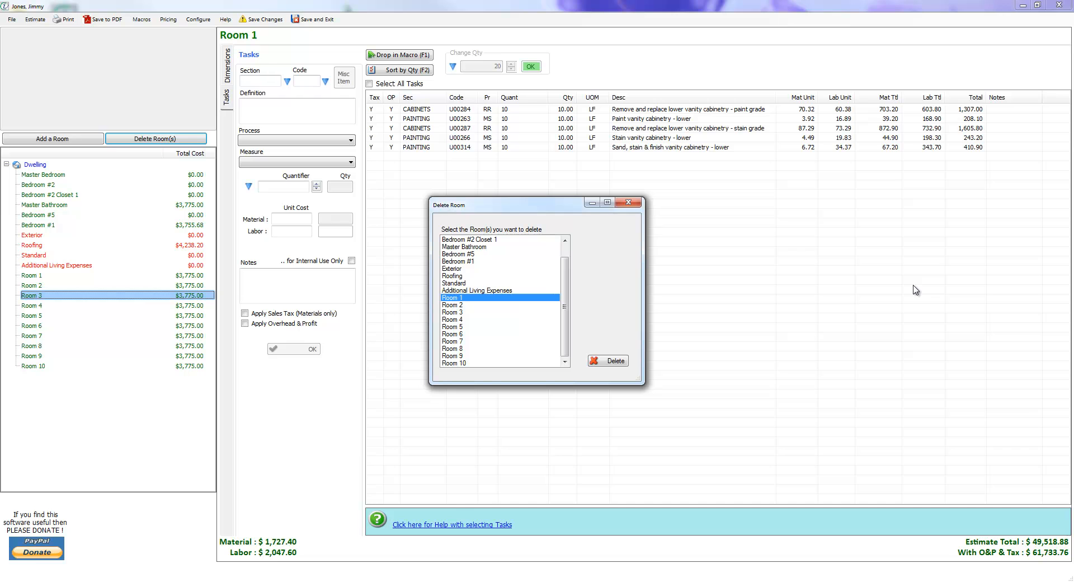
left_click(454, 363, "shift")
left_click(608, 361)
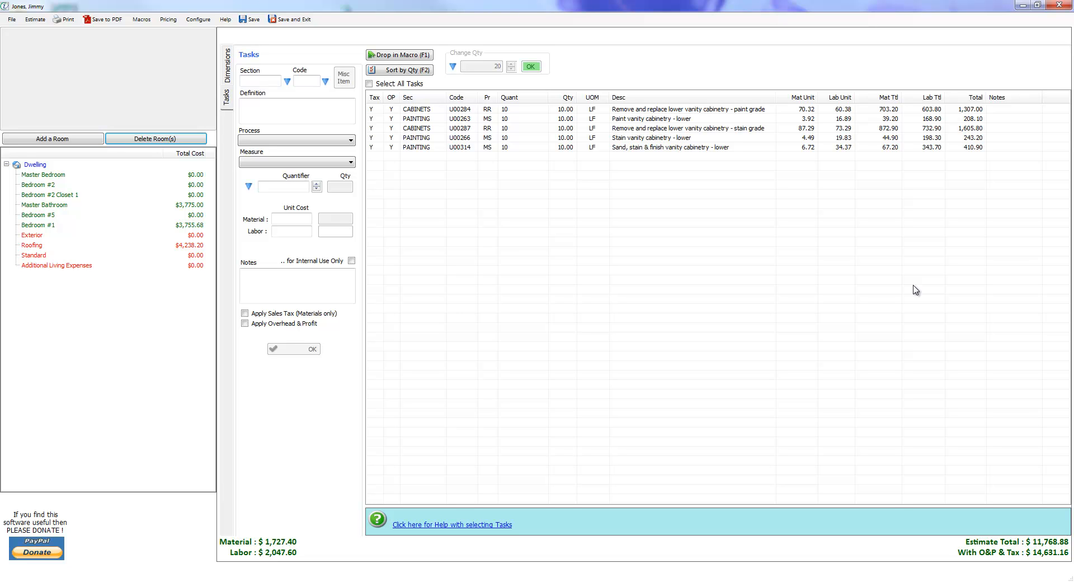
View the Dwelling task summary and its building options, and return to the Master Bedroom.
left_click(35, 165)
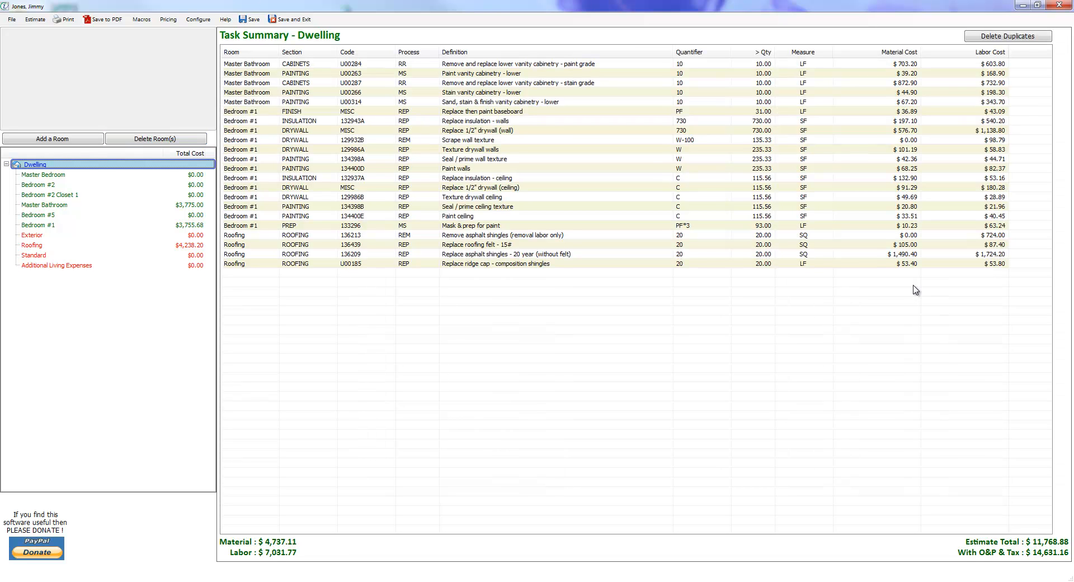
right_click(43, 164)
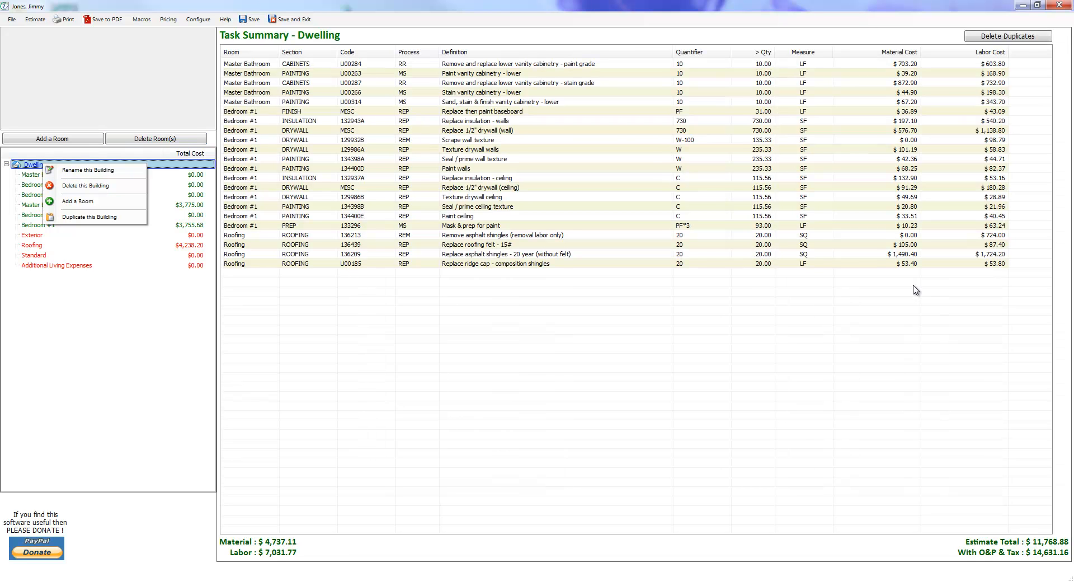
left_click(43, 174)
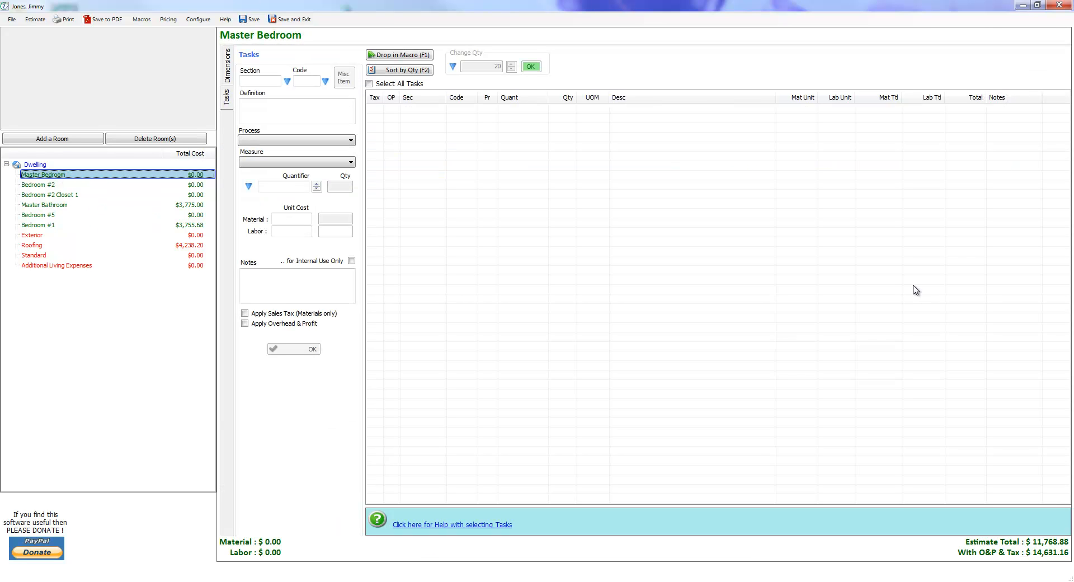